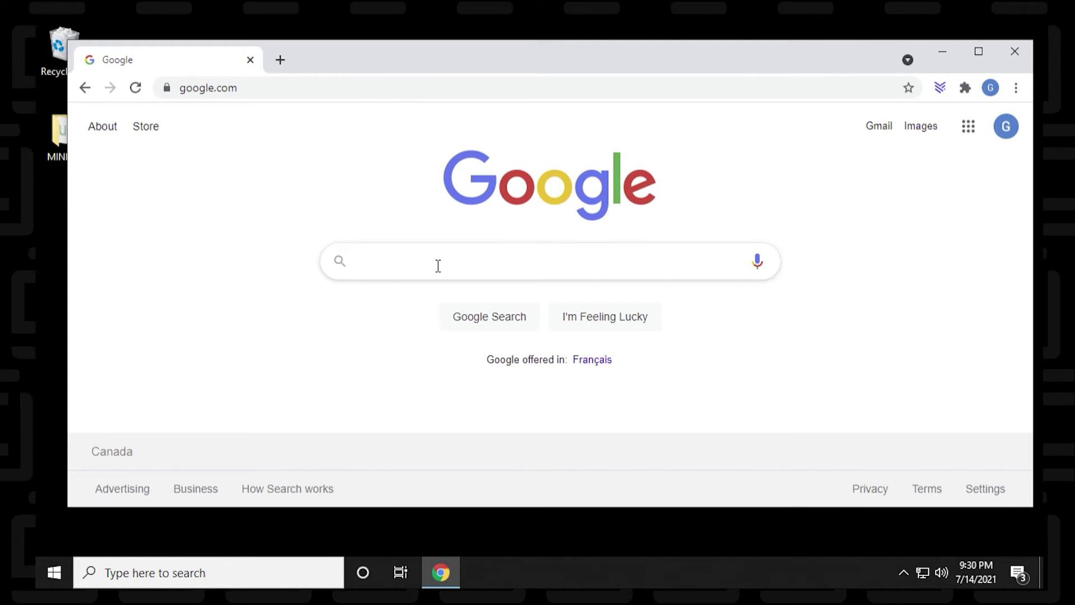
# Search Google for 'bitcoin core wallet'
pyautogui.write('bitc')
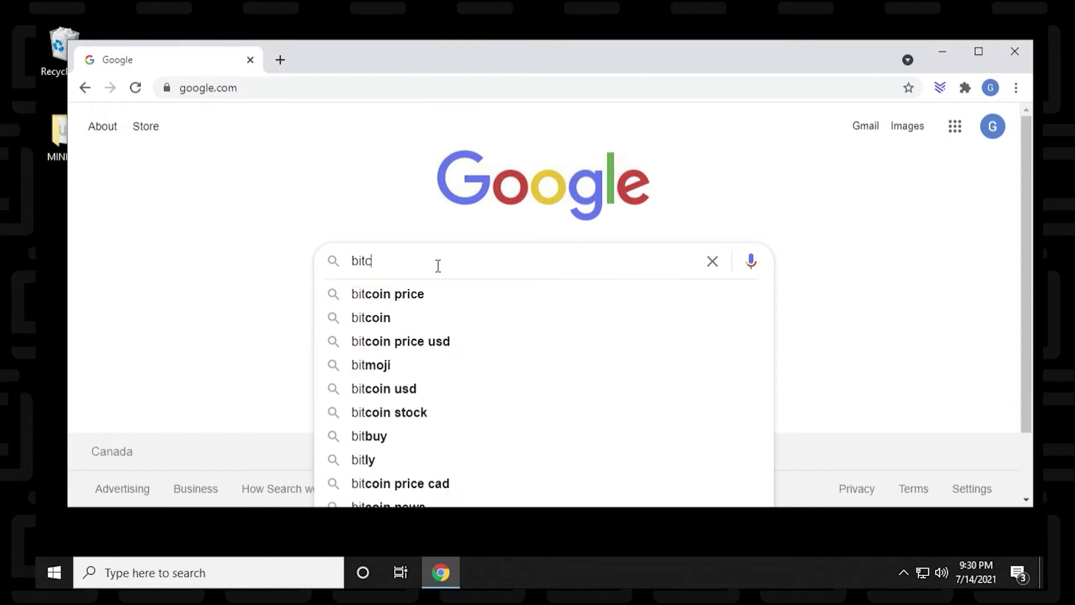
pyautogui.write('oin core wallet')
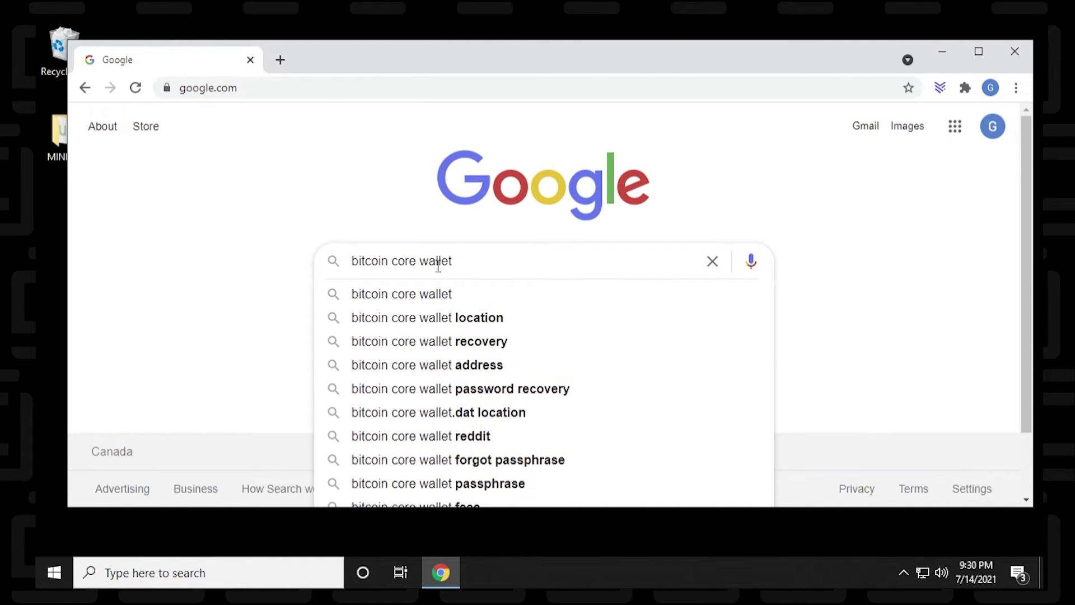
pyautogui.press('Return')
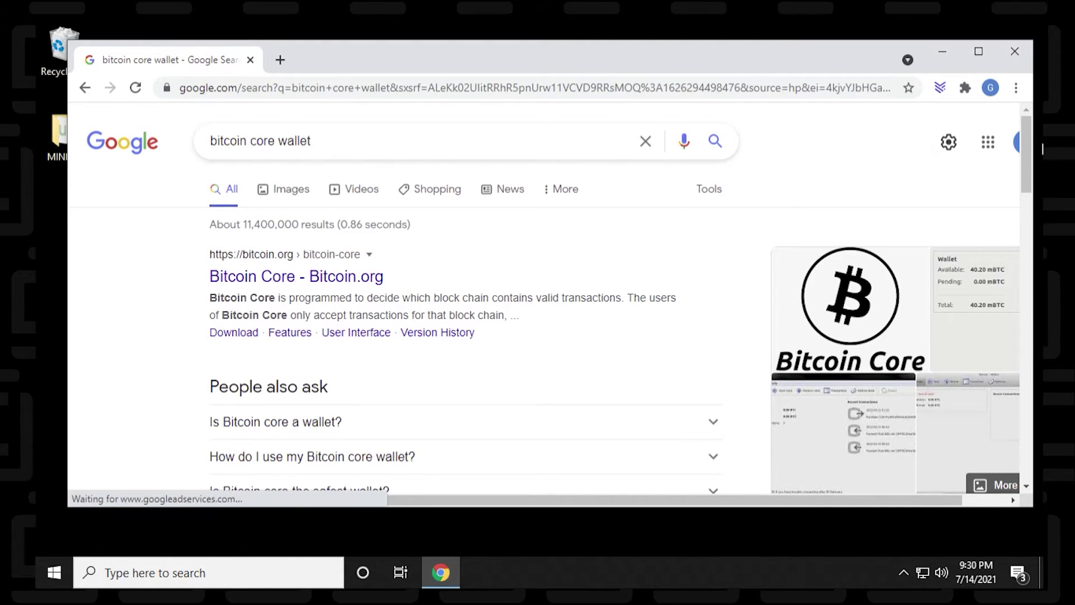
# Maximize Chrome, dismiss the bitcoin.org cookie notice, and scroll down to the Windows Install option
pyautogui.click(979, 53)
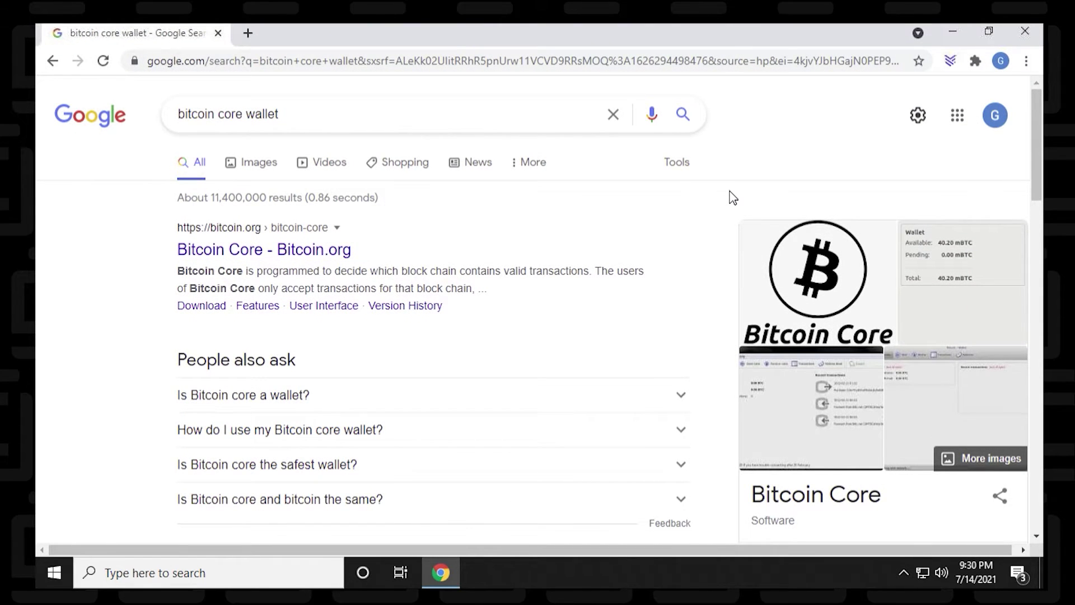
pyautogui.scroll(-4, 732, 197)
pyautogui.scroll(-3, 732, 197)
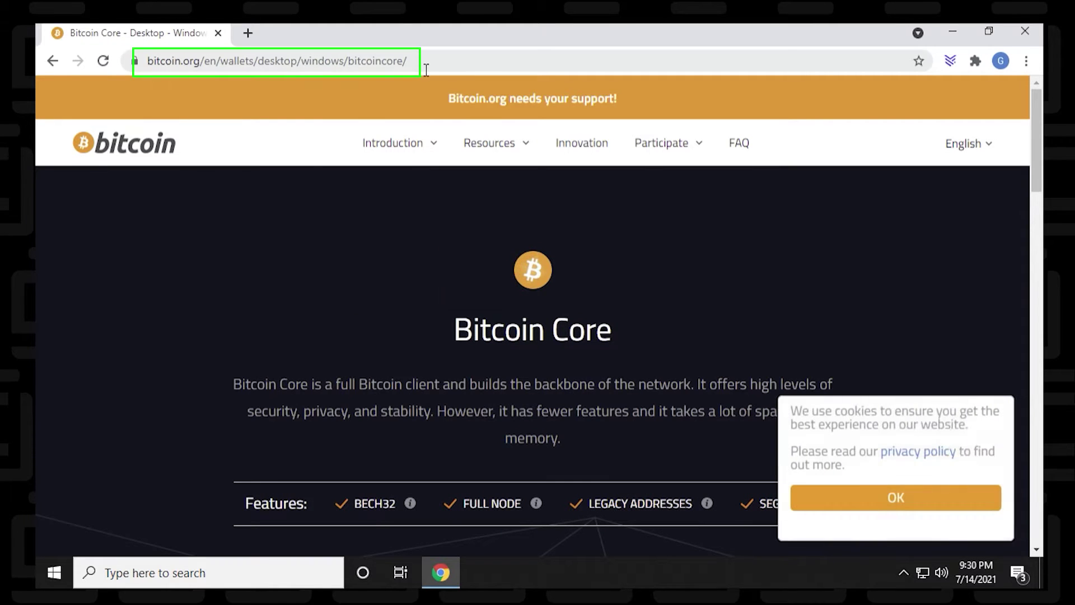
pyautogui.click(927, 502)
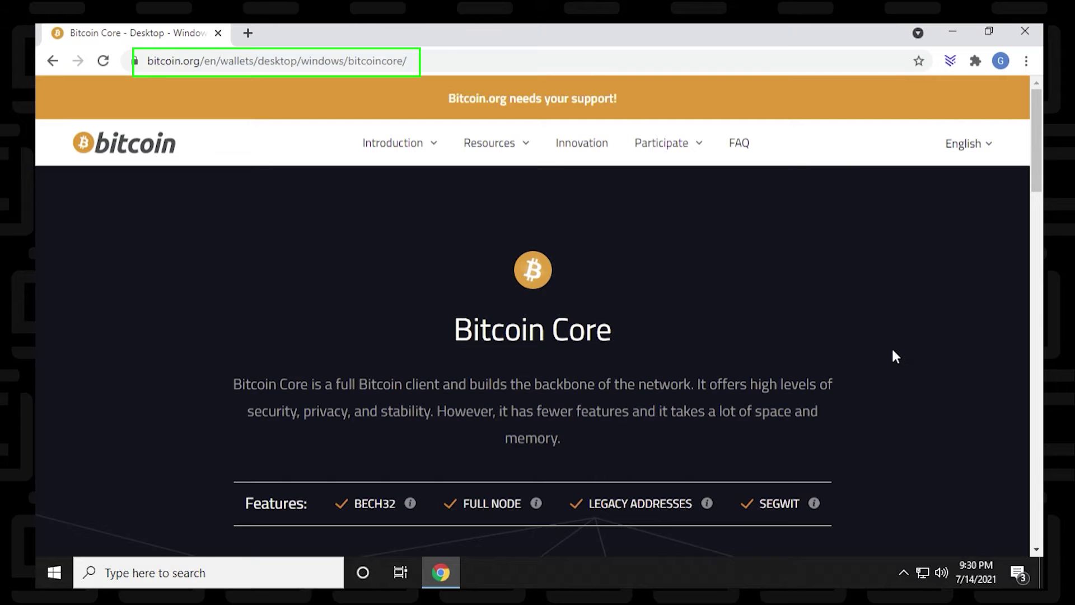
pyautogui.scroll(-4, 893, 351)
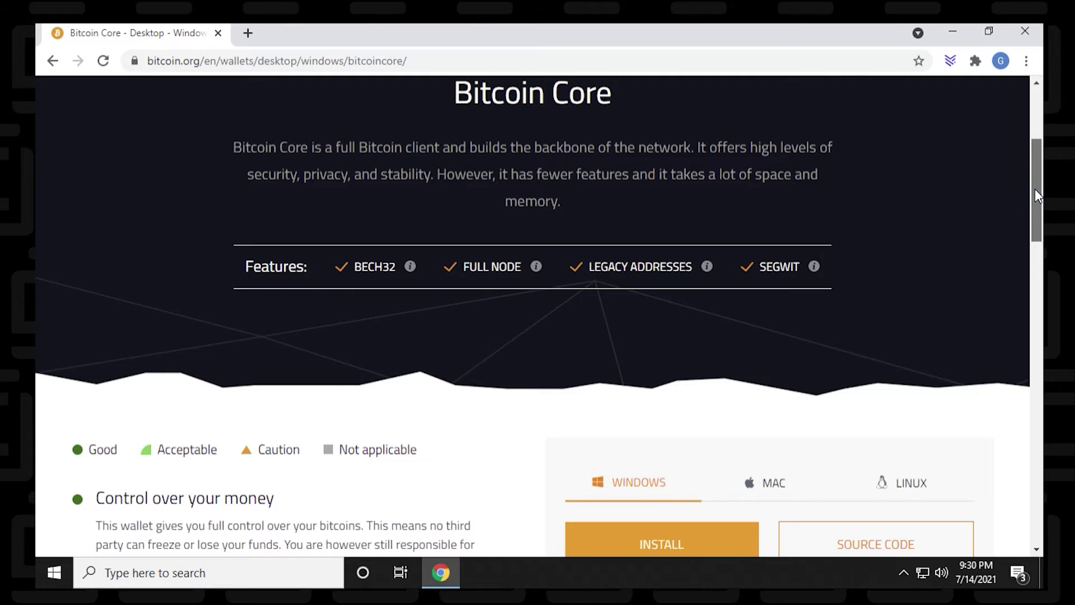
pyautogui.moveTo(1034, 189); pyautogui.dragTo(1033, 257)
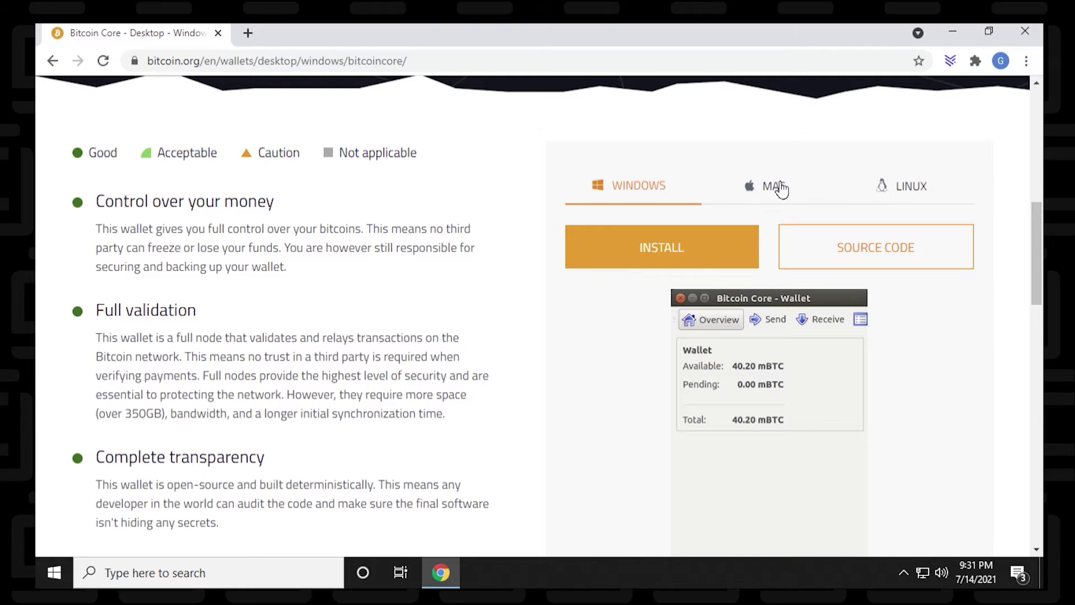
# Download the Bitcoin Core 0.21.1 Windows installer from bitcoin.org and run it
pyautogui.click(685, 245)
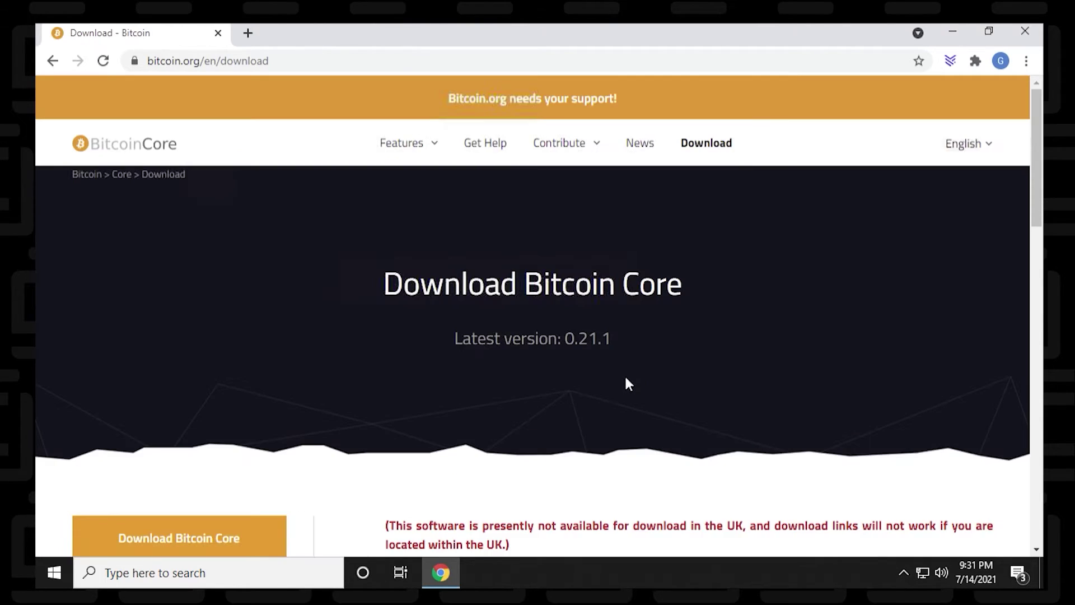
pyautogui.moveTo(1037, 201); pyautogui.dragTo(1037, 312)
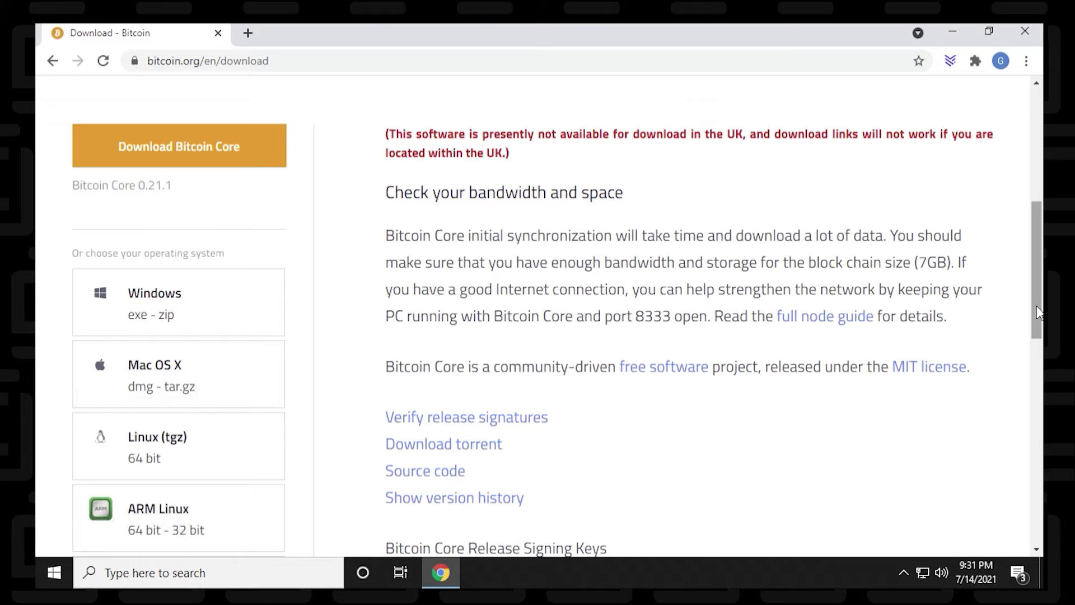
pyautogui.click(148, 308)
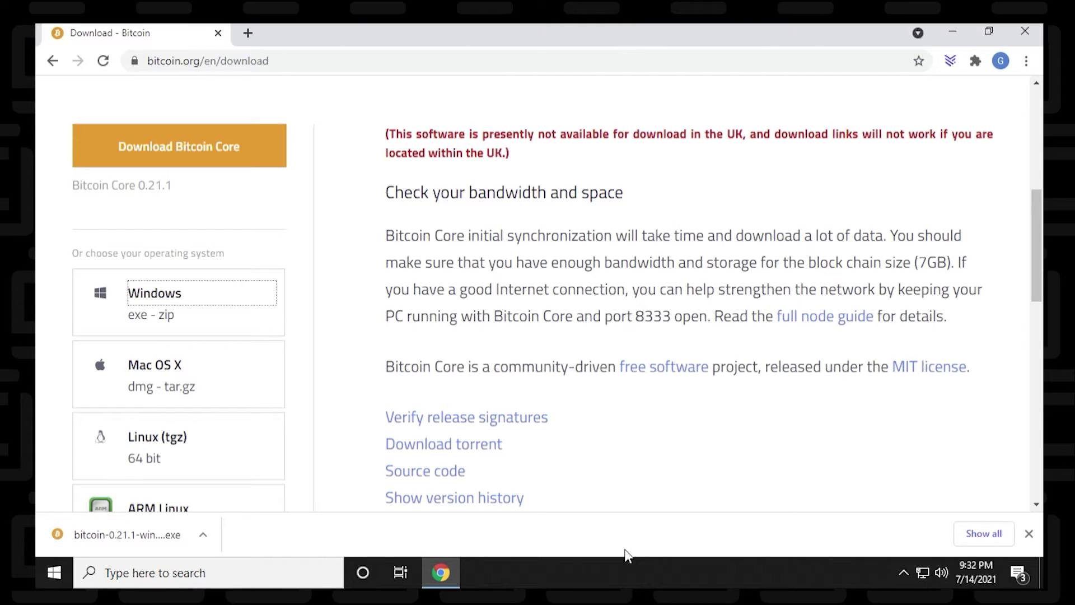
pyautogui.click(202, 534)
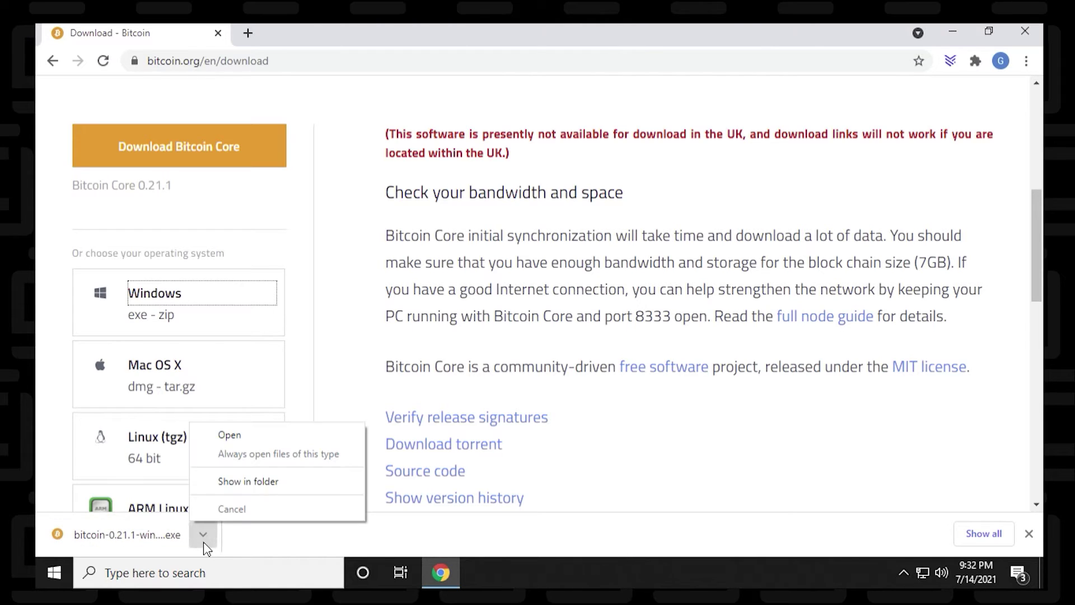
pyautogui.click(230, 434)
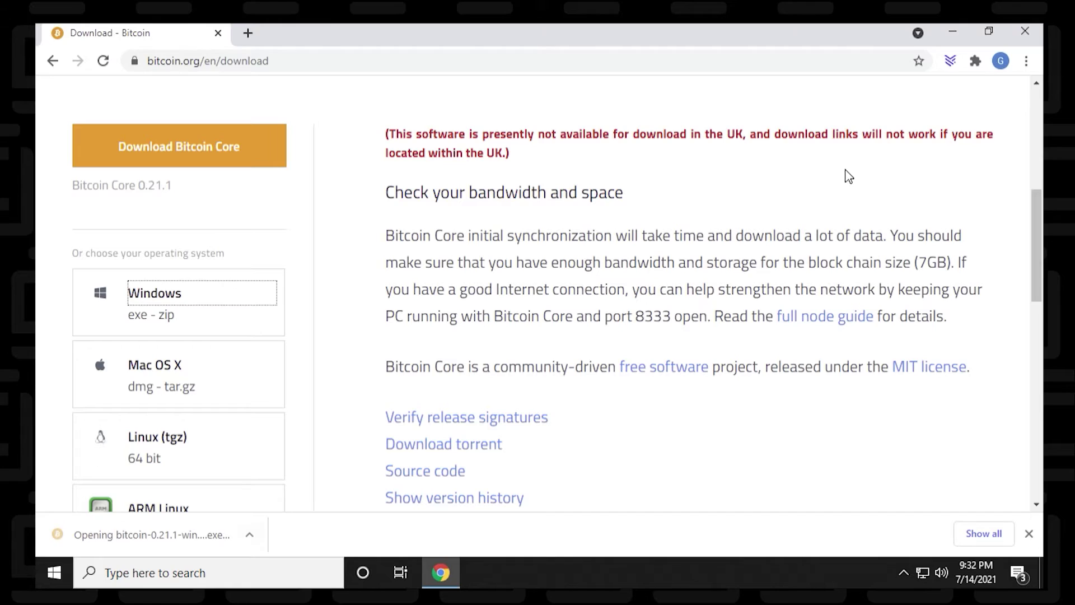
pyautogui.click(952, 32)
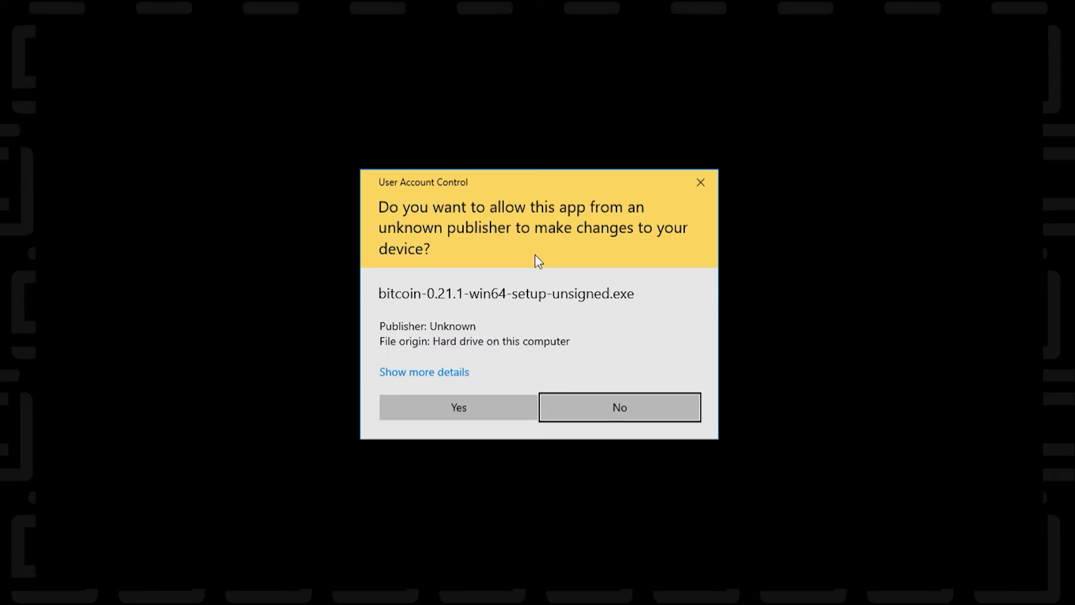
# Install Bitcoin Core (64-bit) to C:\Program Files\Bitcoin and launch it when setup finishes
pyautogui.click(465, 416)
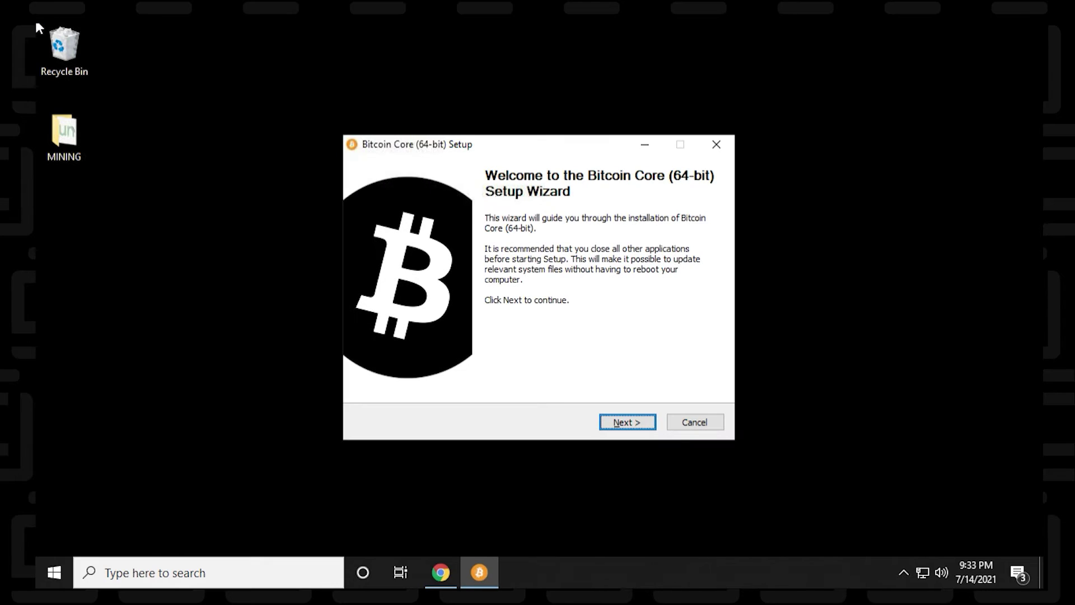
pyautogui.click(636, 422)
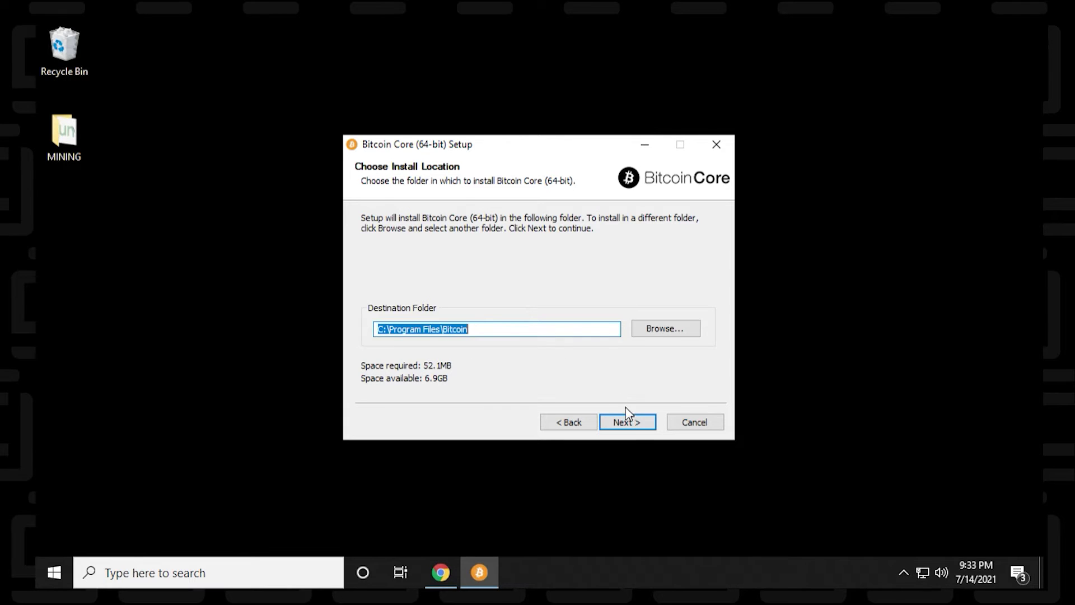
pyautogui.click(637, 425)
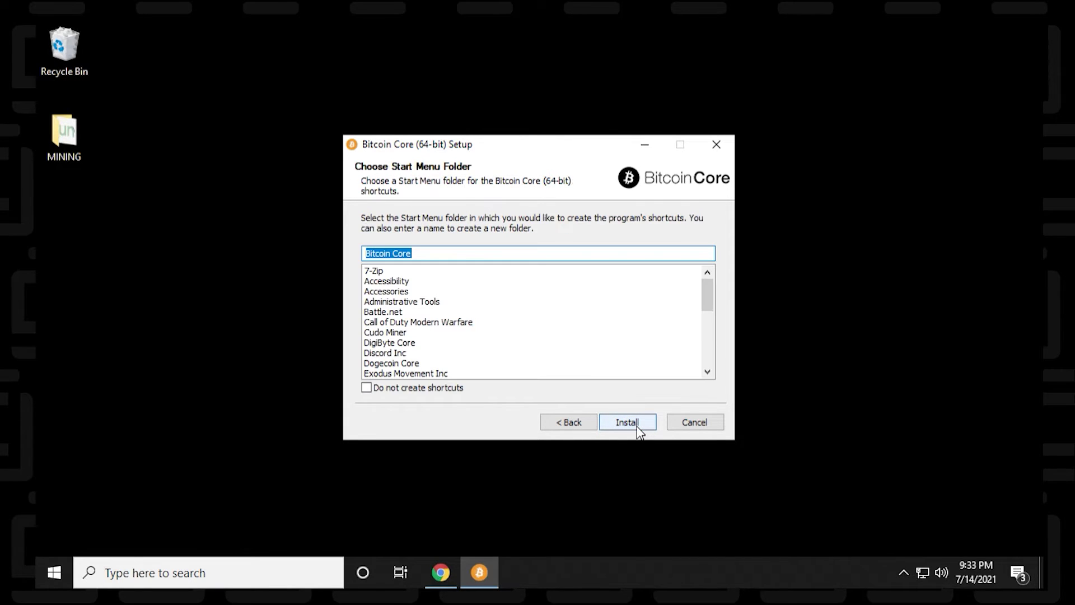
pyautogui.click(639, 429)
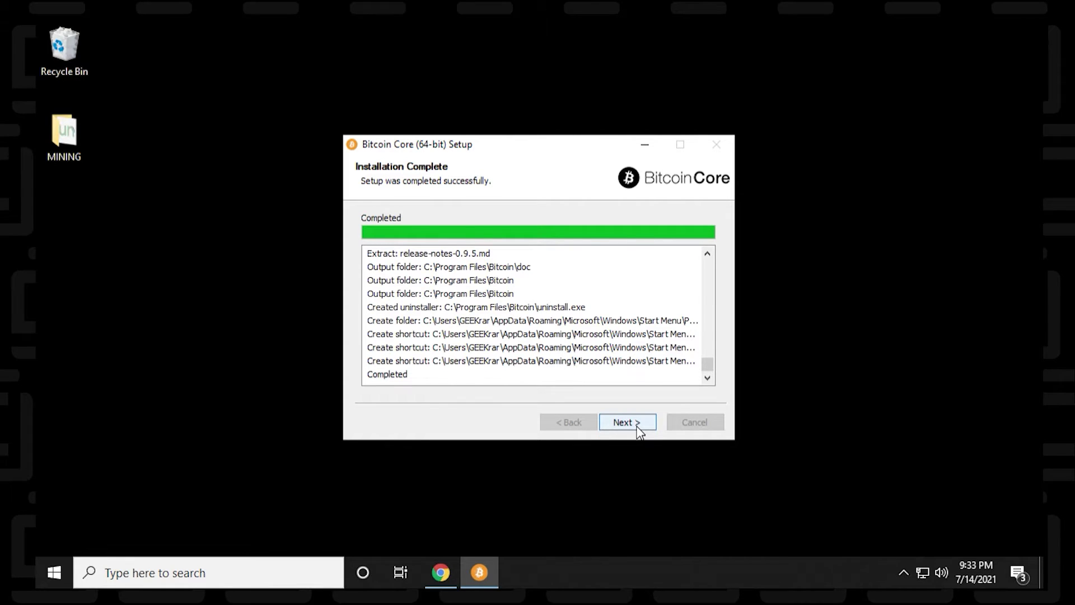
pyautogui.click(638, 428)
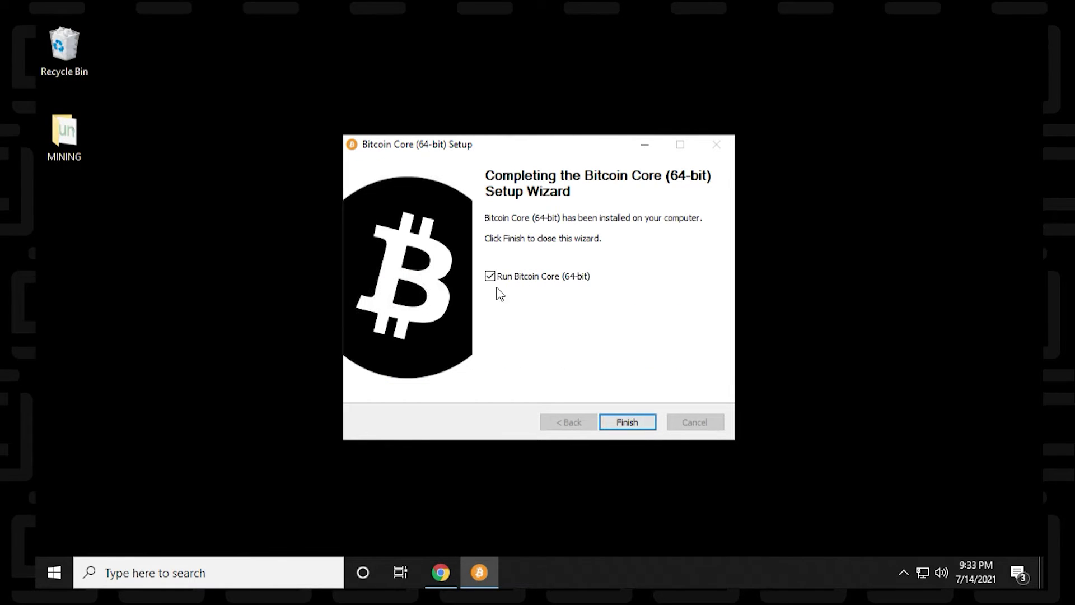
pyautogui.click(626, 426)
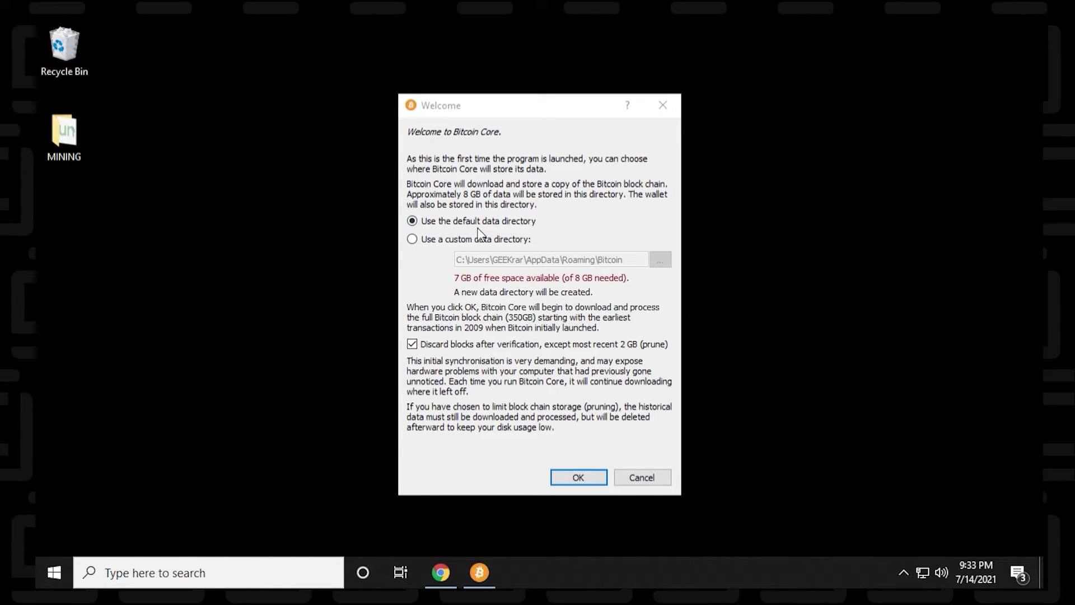
# Keep 'Use the default data directory' in the Welcome dialog and start Bitcoin Core
pyautogui.click(414, 240)
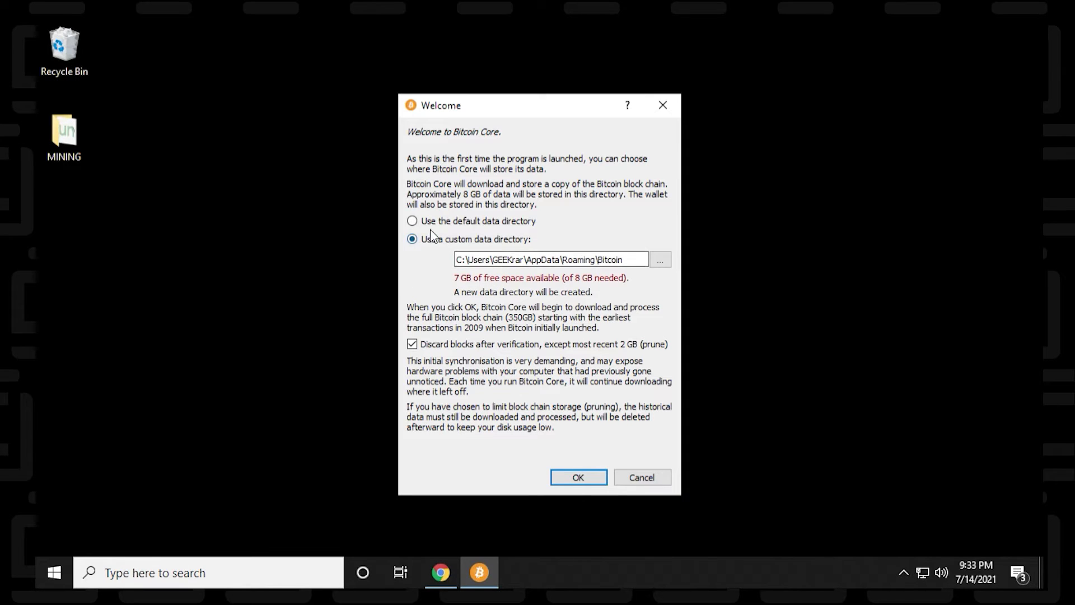
pyautogui.click(413, 222)
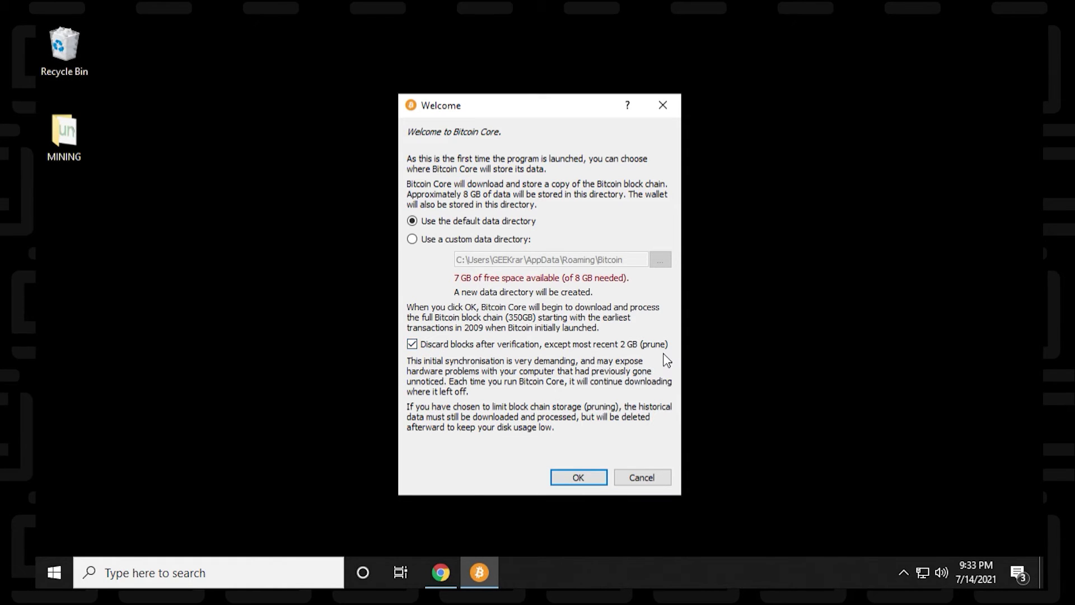
pyautogui.click(586, 479)
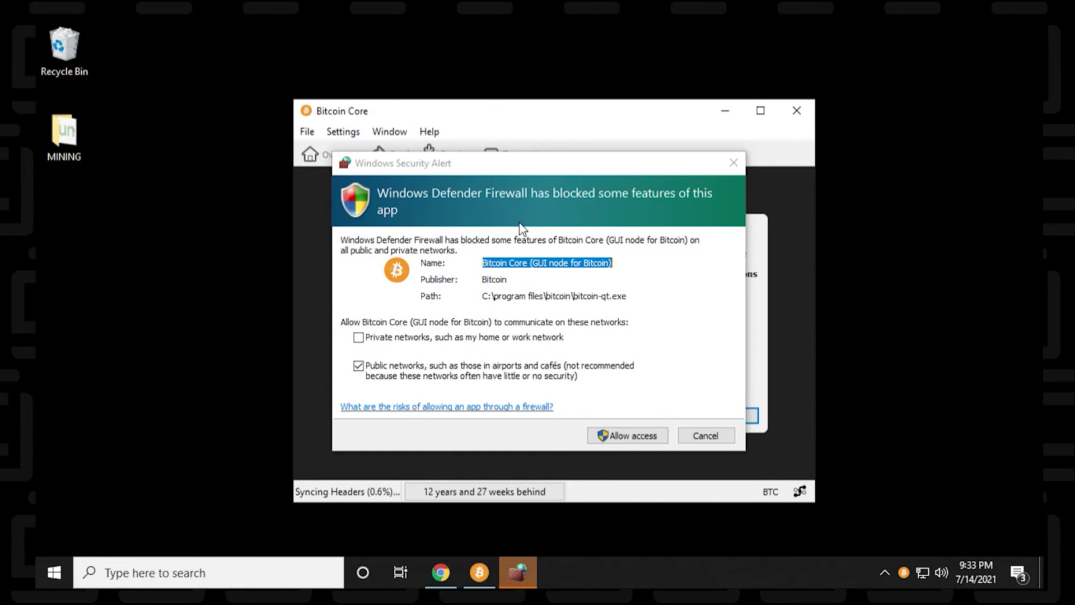
# Allow Bitcoin Core network access in the Windows Defender Firewall alert
pyautogui.click(637, 439)
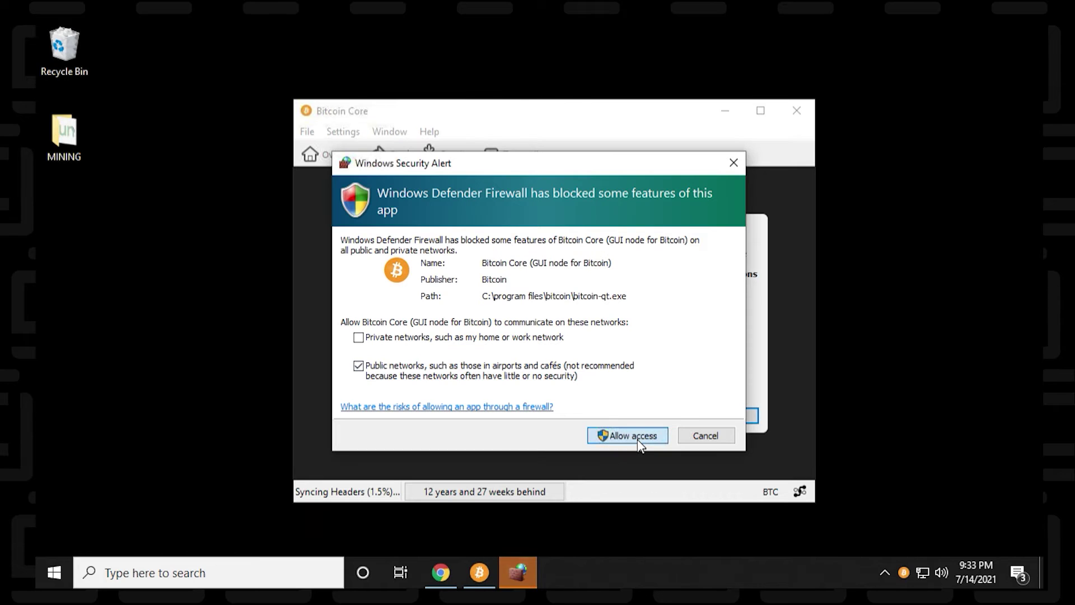
pyautogui.click(637, 436)
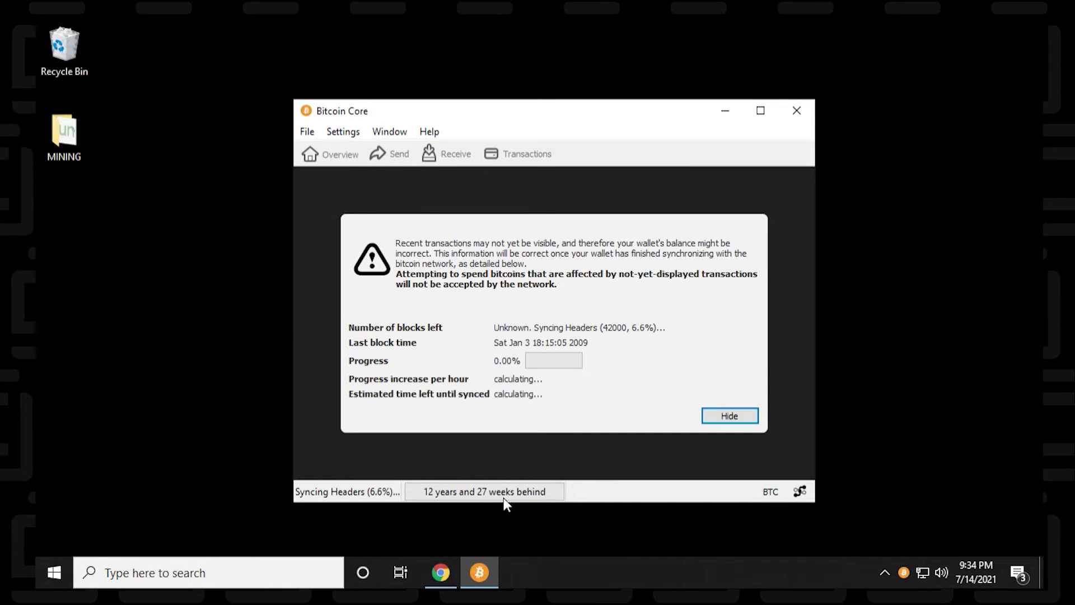
pyautogui.moveTo(541, 498)
# Hide the sync overlay and create an encrypted wallet named 'MyBitcoin'
pyautogui.click(728, 416)
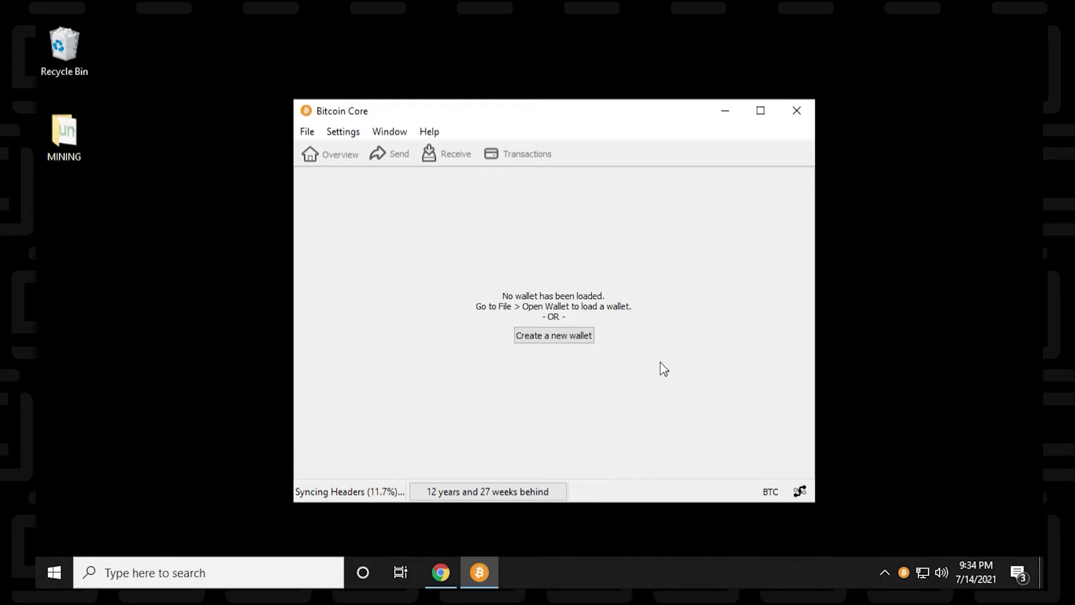
pyautogui.click(553, 338)
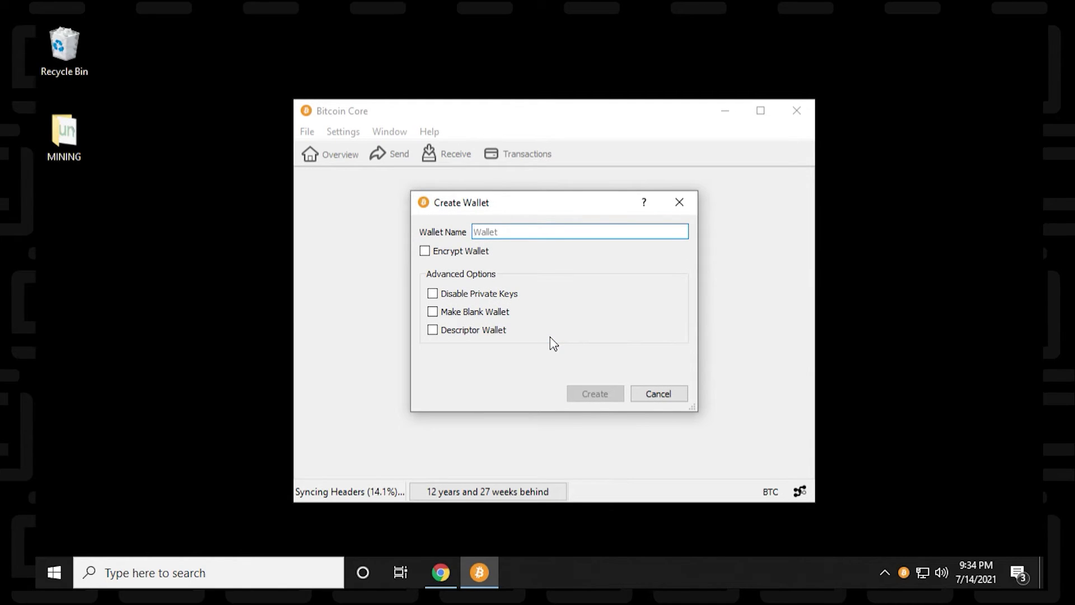
pyautogui.write('MyBi')
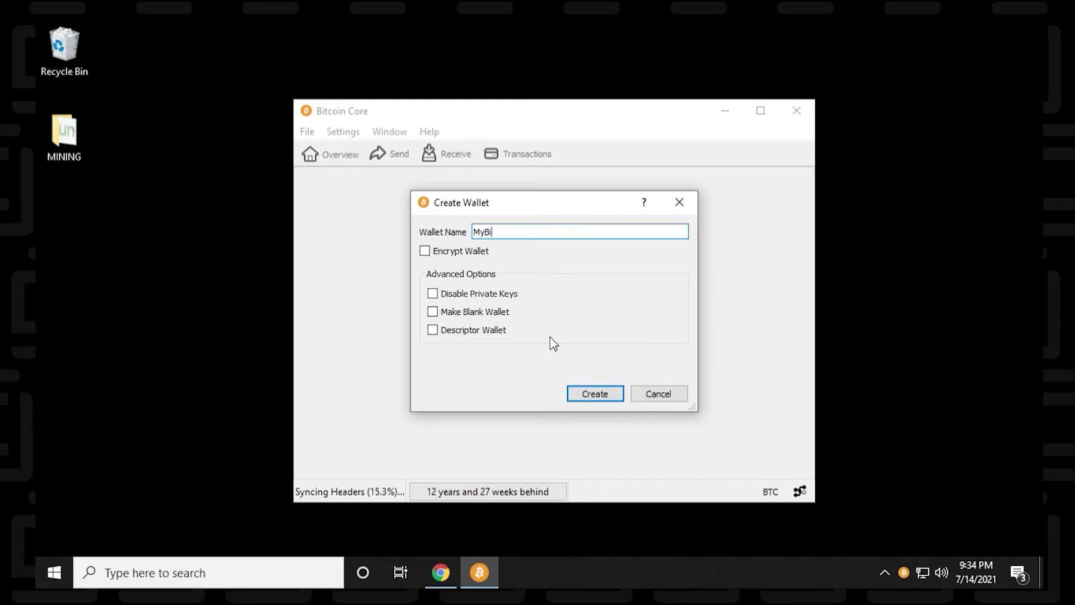
pyautogui.write('tcoin')
pyautogui.click(424, 255)
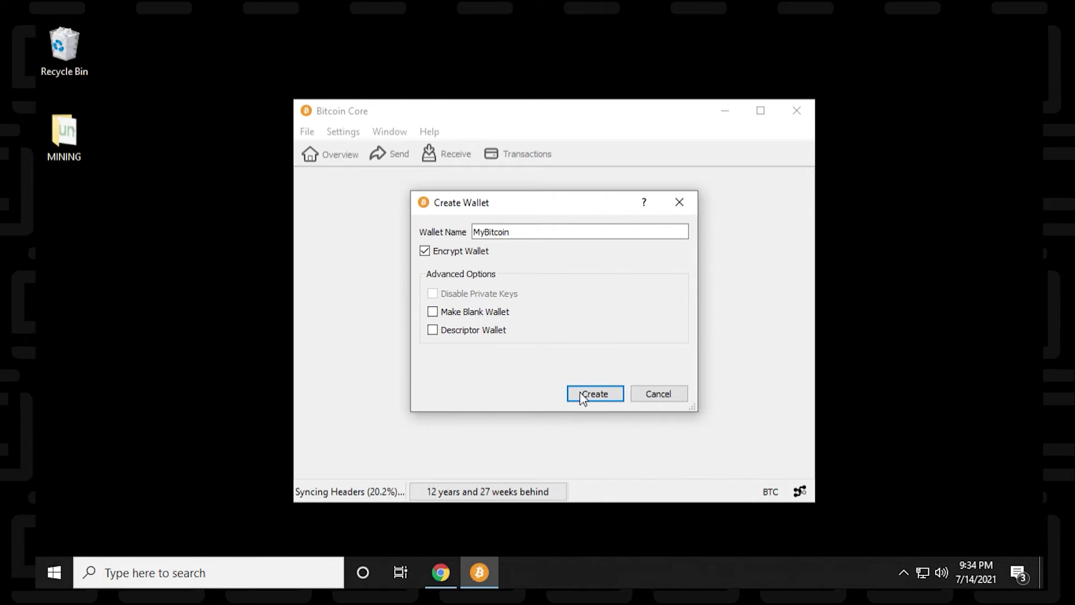
pyautogui.click(596, 394)
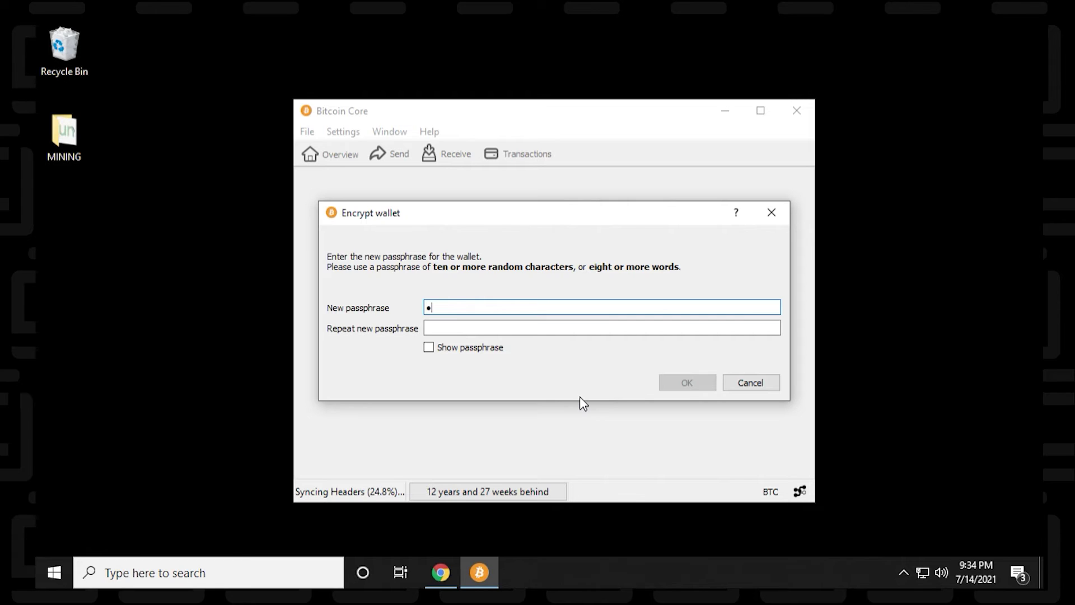
# Enter and repeat the wallet passphrase, confirm encryption, and acknowledge the warning
pyautogui.write('•••••')
pyautogui.press('Tab')
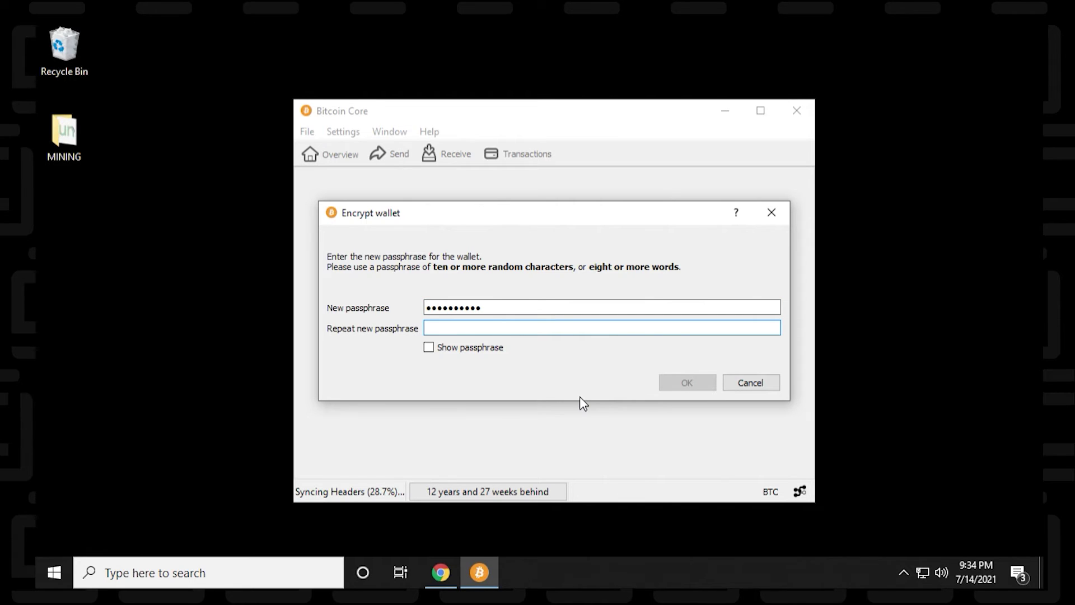
pyautogui.write('••••••••••')
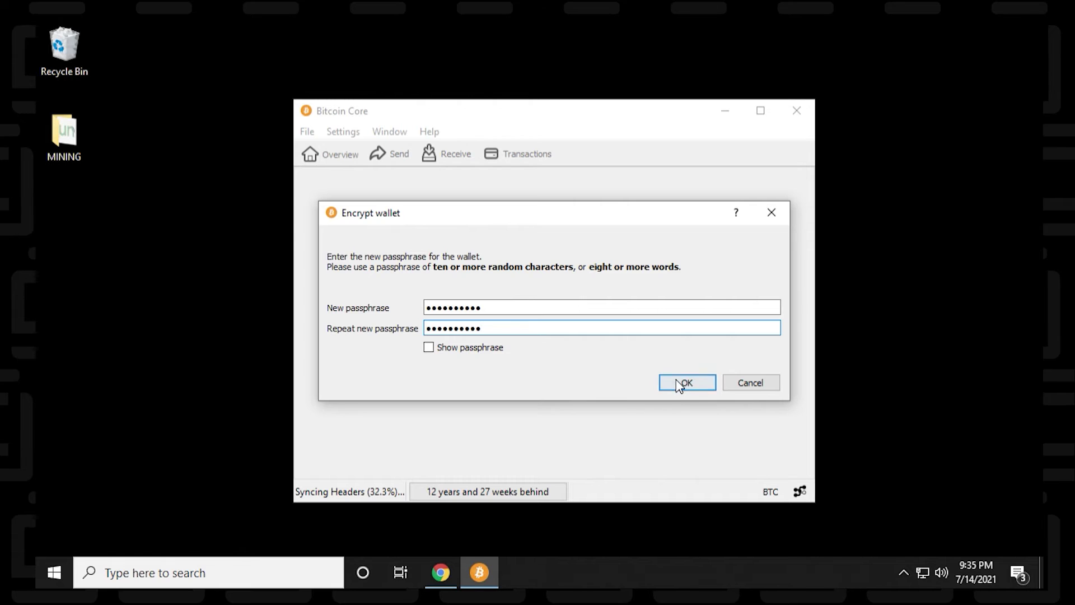
pyautogui.click(679, 386)
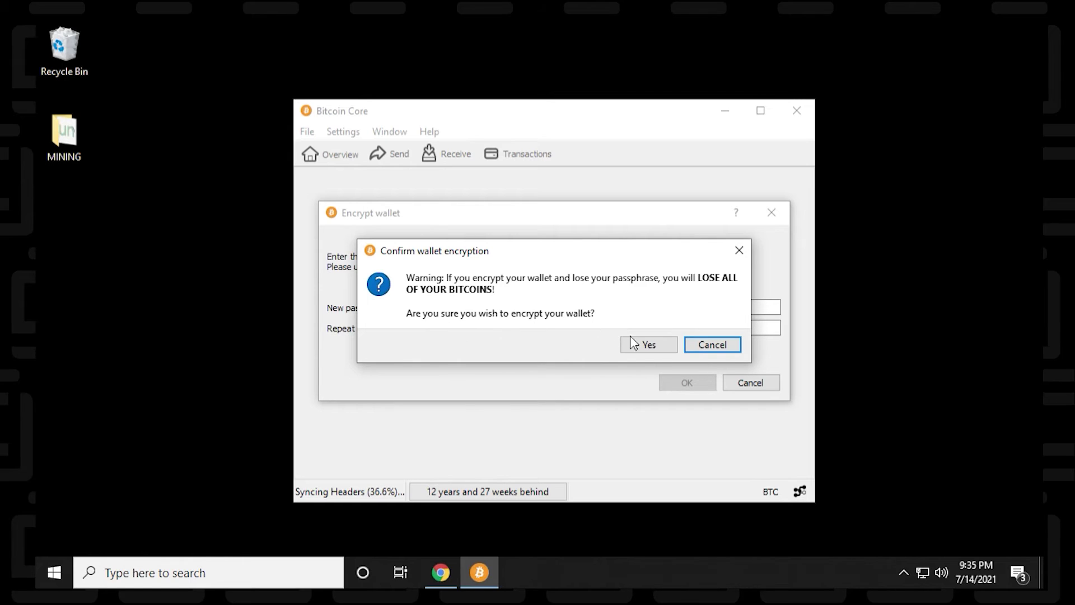
pyautogui.click(644, 345)
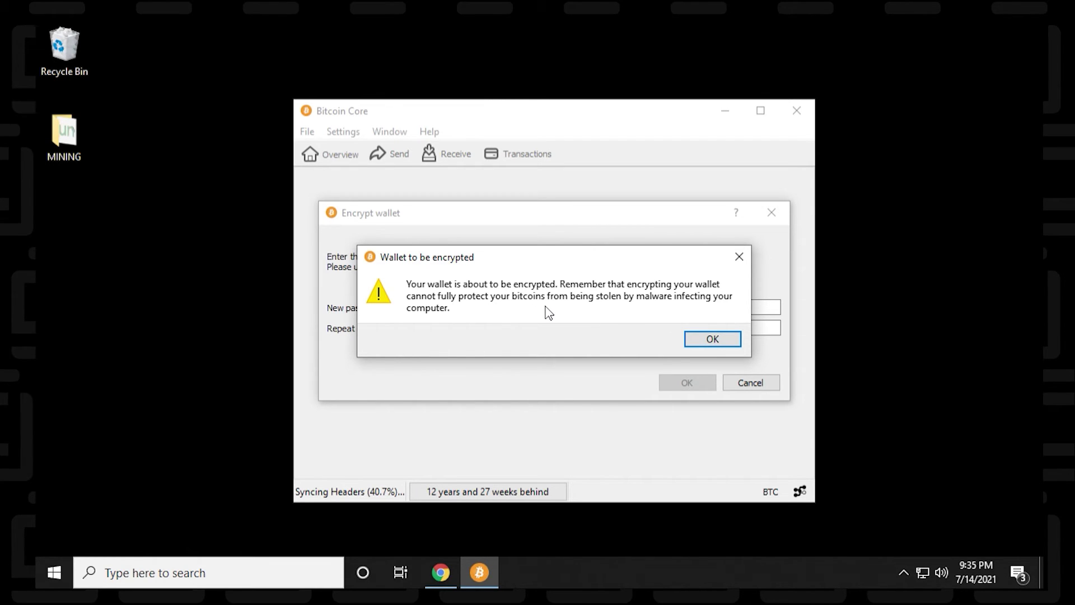
pyautogui.click(703, 342)
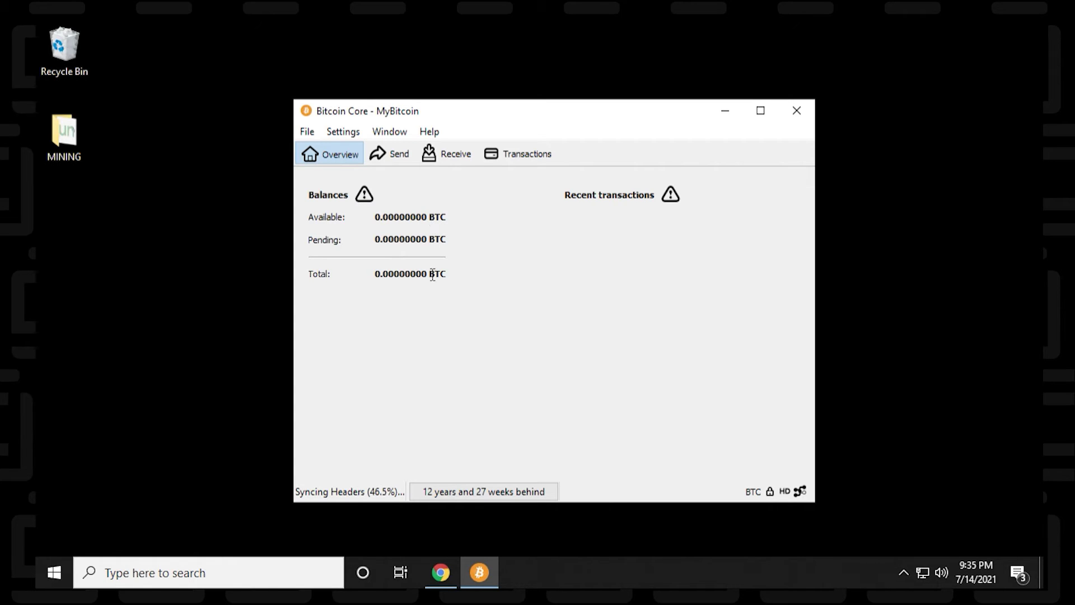
# On the Send form, click into Pay To, then open and close the saved sending addresses list
pyautogui.click(399, 162)
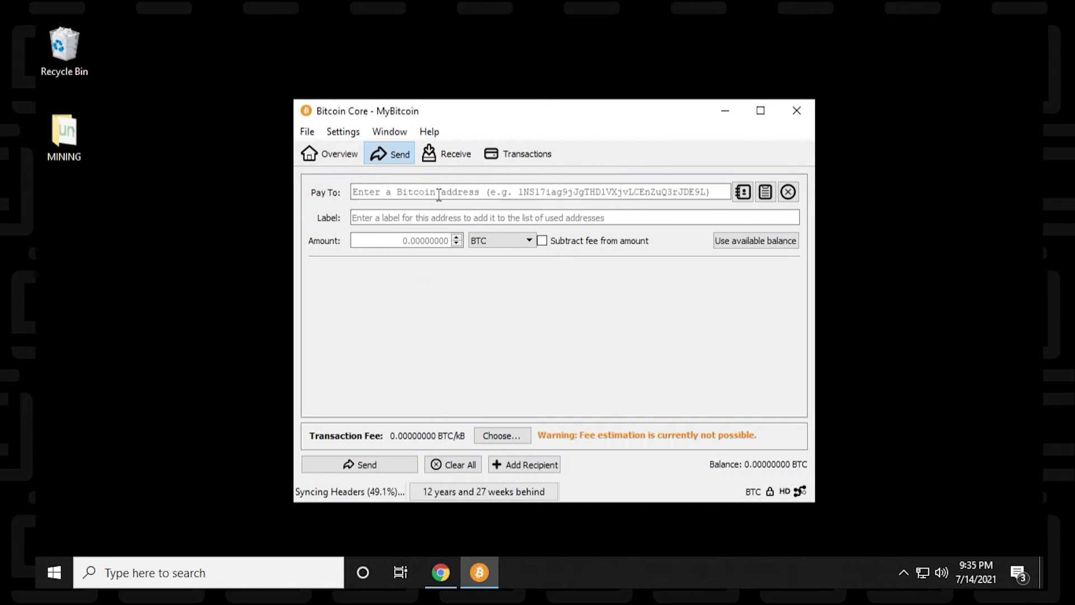
pyautogui.click(356, 193)
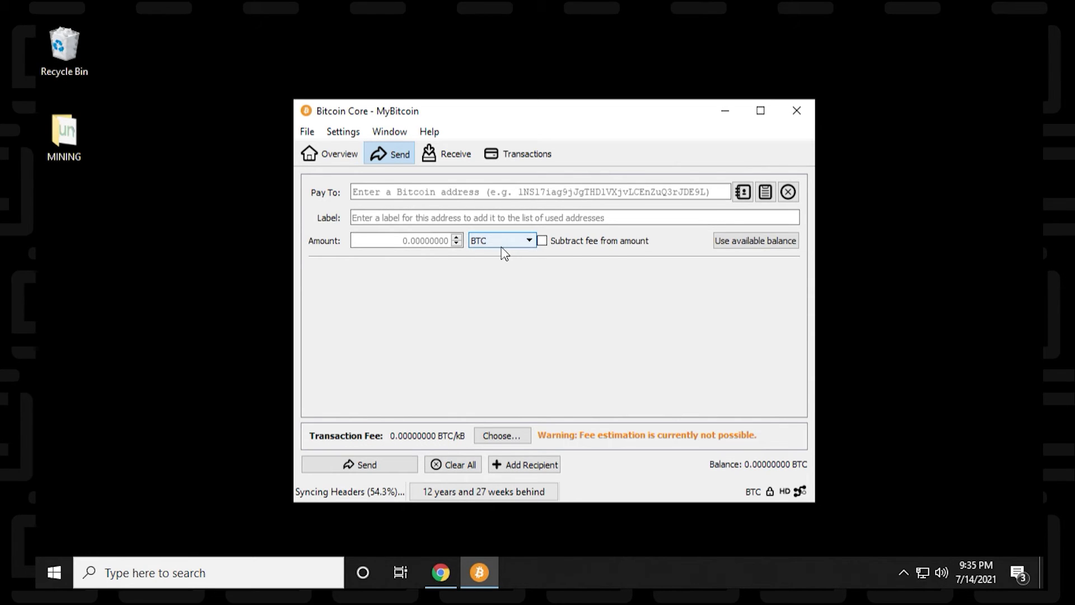
pyautogui.click(745, 193)
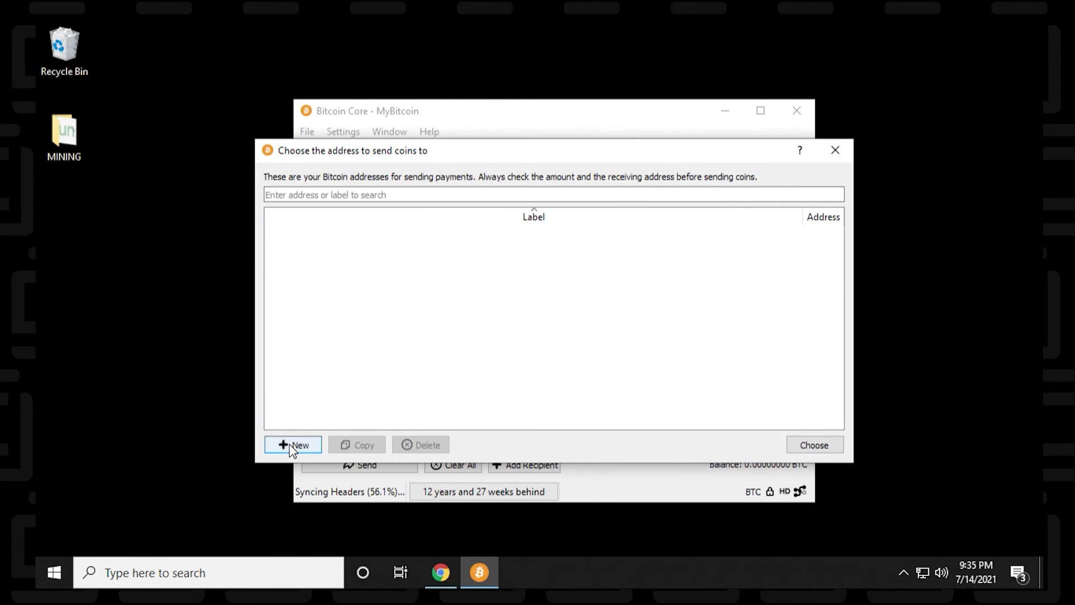
pyautogui.click(835, 151)
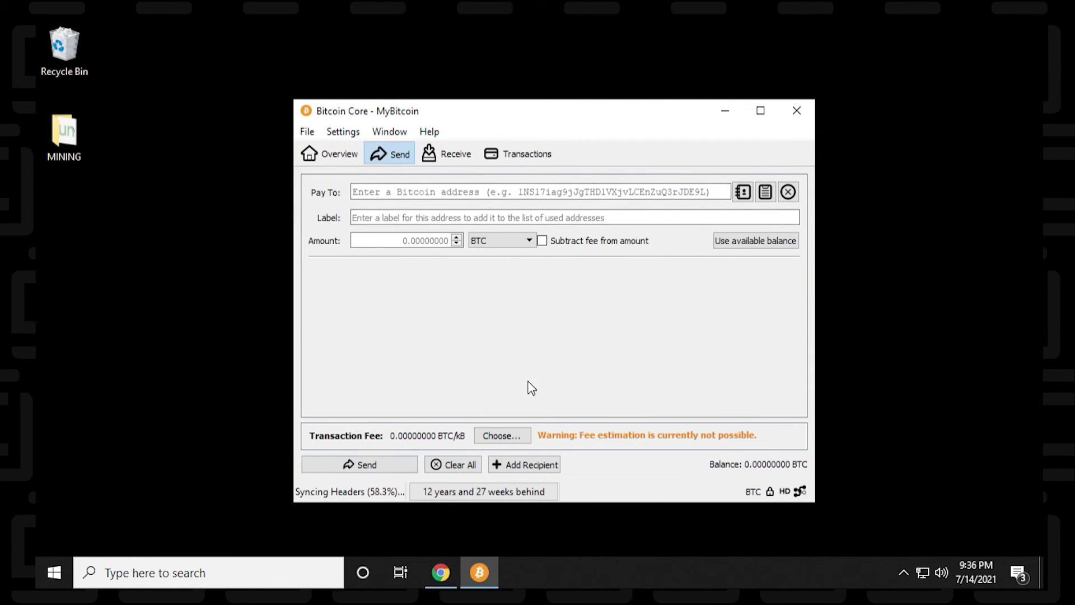
pyautogui.click(452, 163)
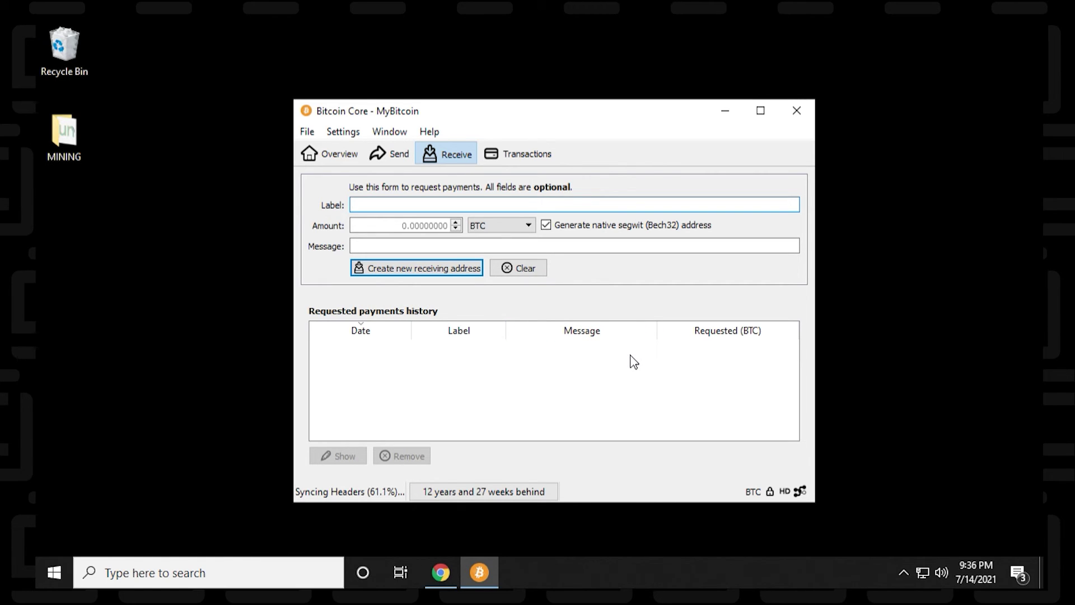
# Create a new receiving address, then copy its payment URI and address
pyautogui.click(444, 270)
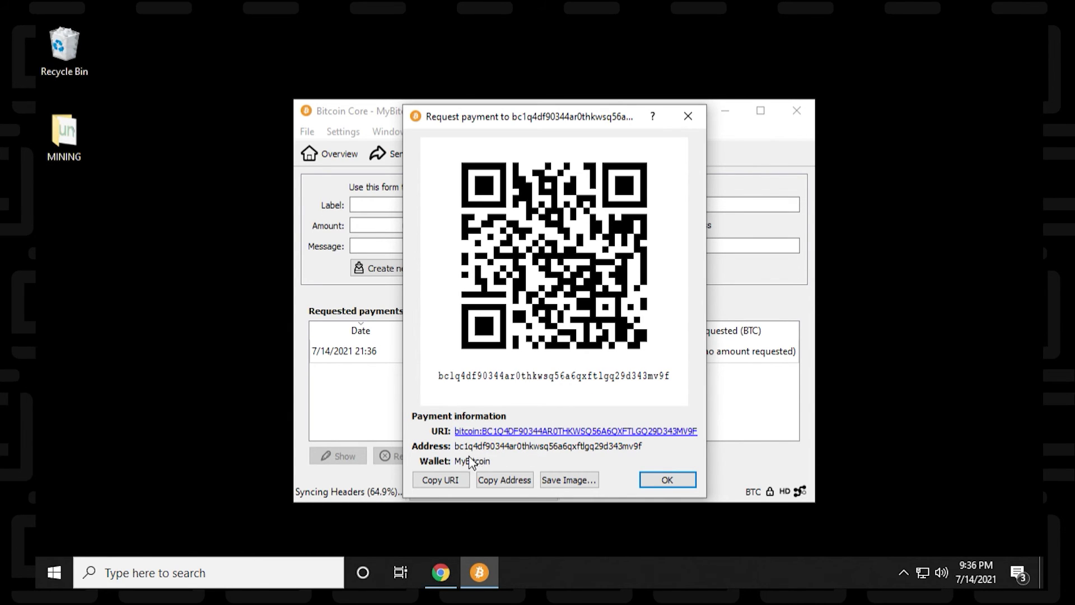
pyautogui.click(444, 482)
pyautogui.click(508, 485)
pyautogui.click(669, 481)
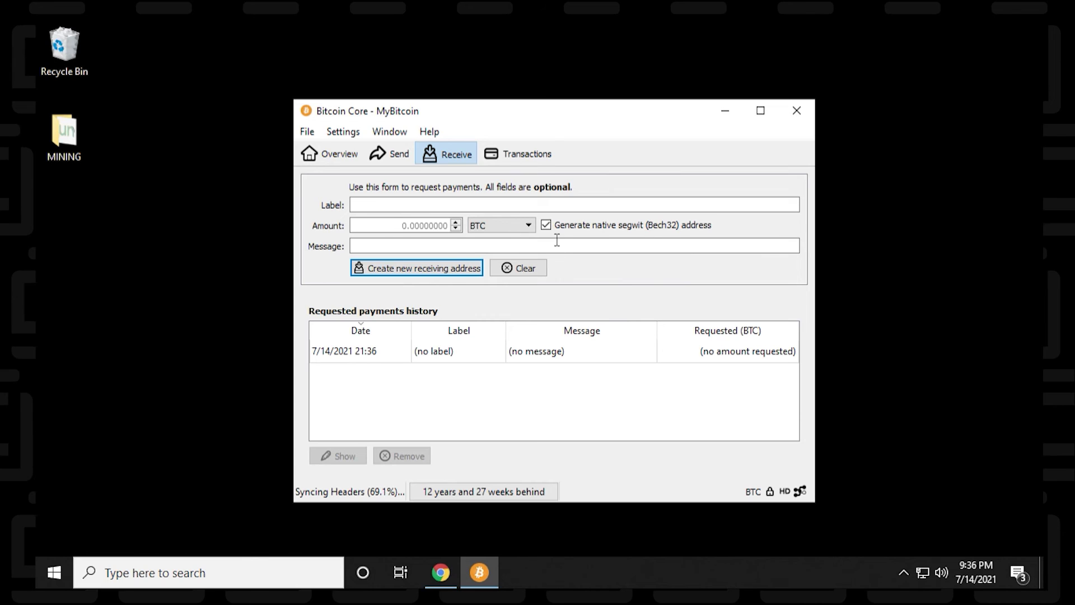
pyautogui.click(520, 155)
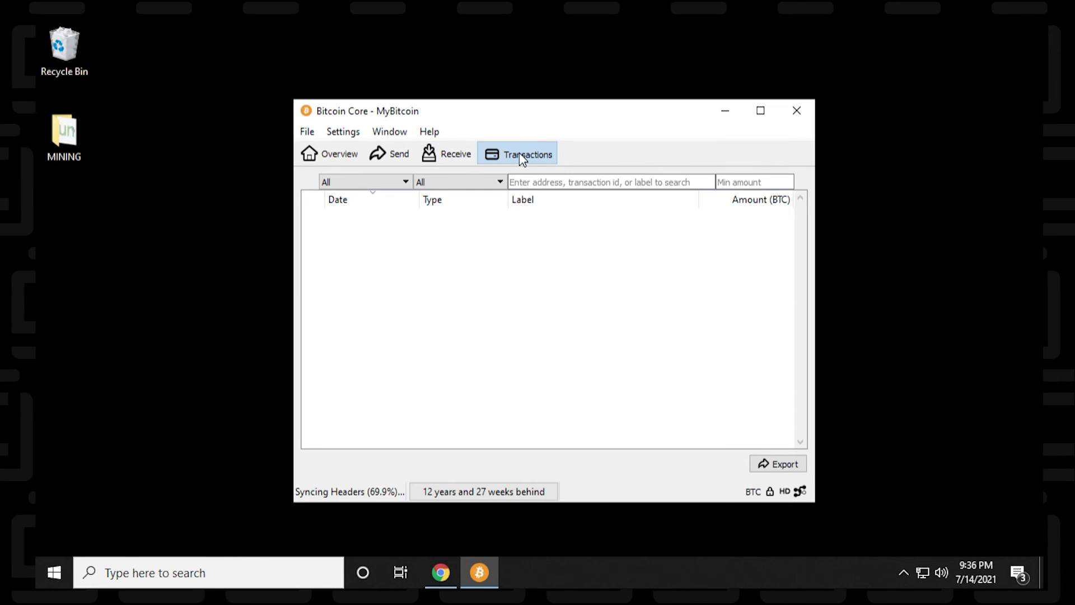
# Check the empty transaction history's search and Min amount filters, then return to the wallet Overview
pyautogui.click(520, 183)
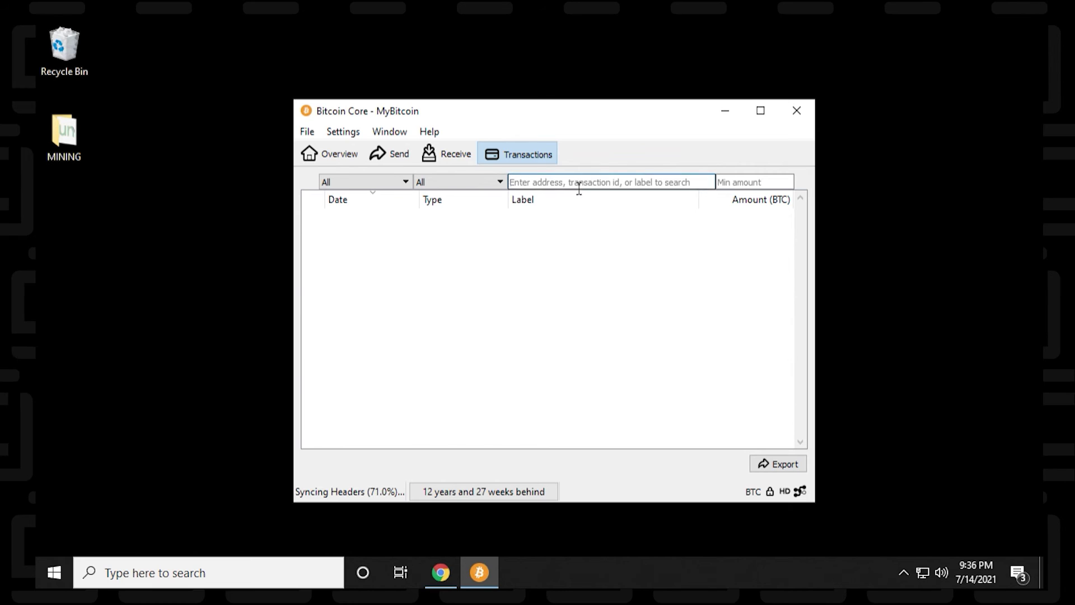
pyautogui.click(767, 183)
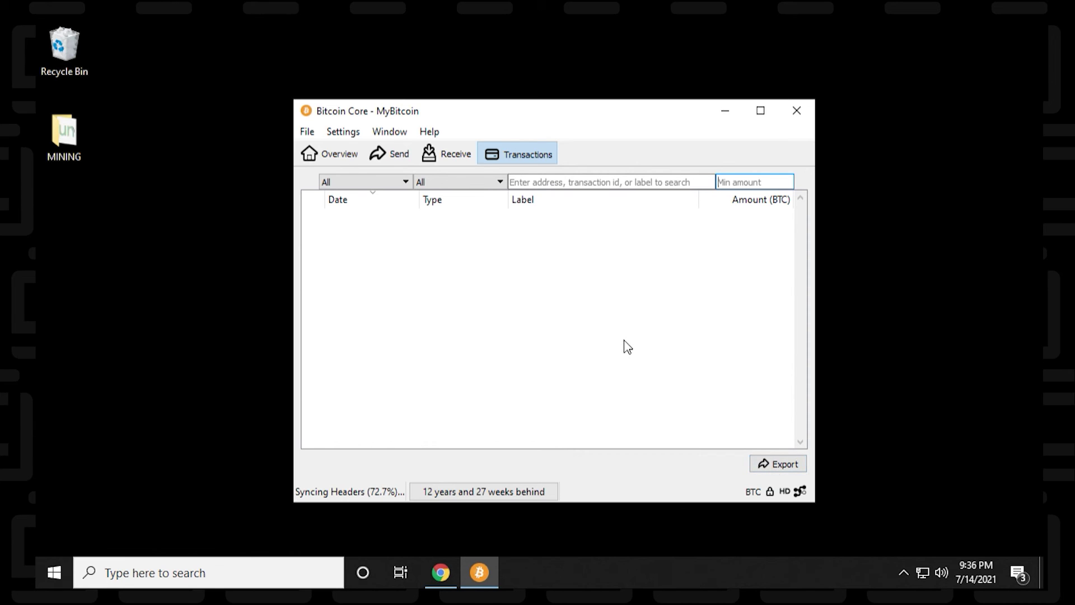
pyautogui.click(333, 154)
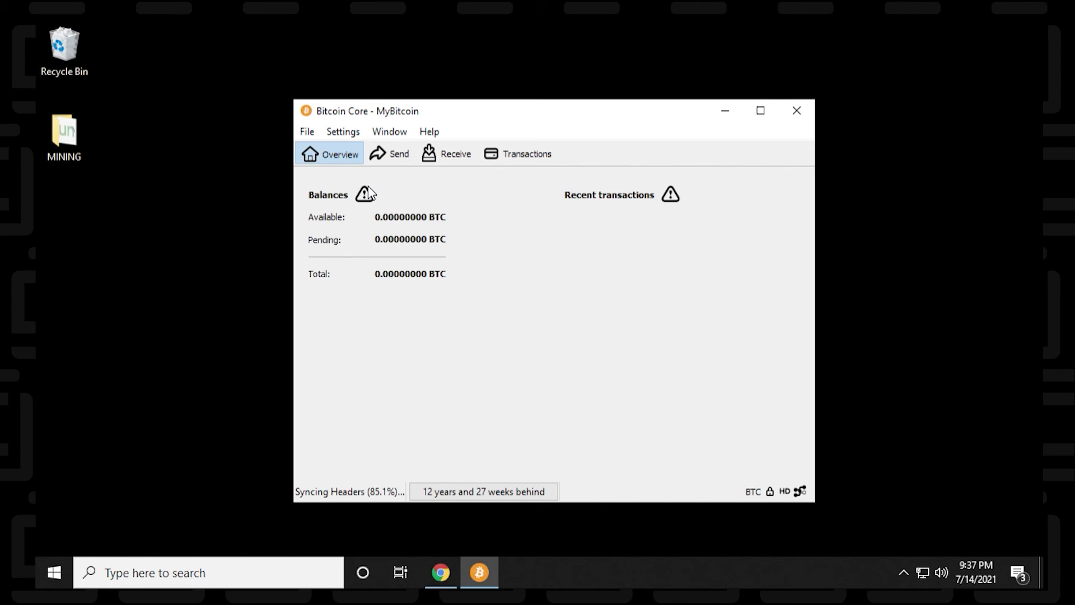
# Browse the File, Settings and Window menus
pyautogui.click(309, 133)
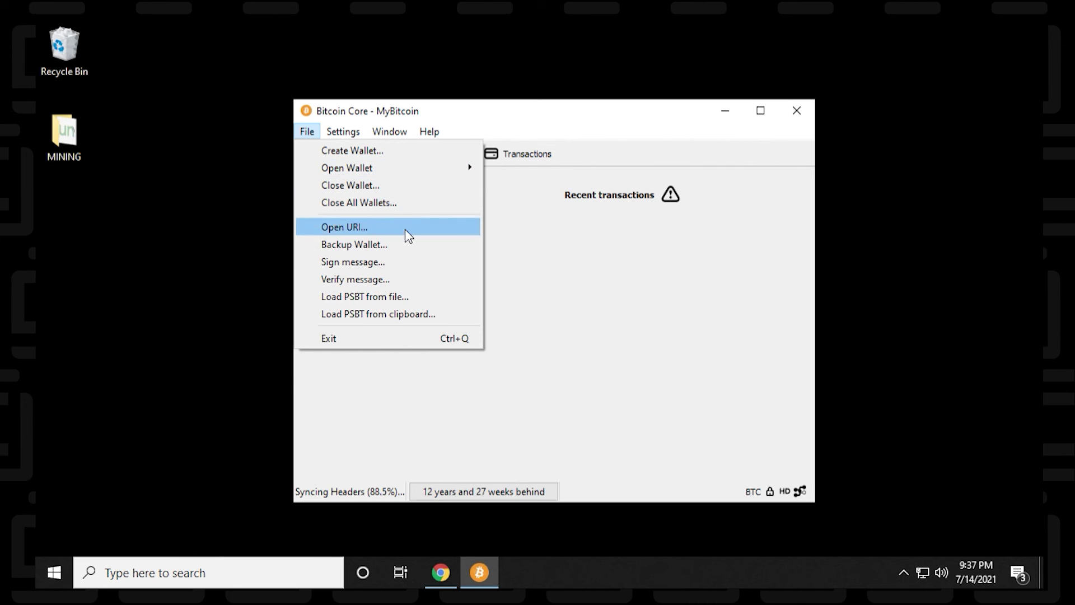
pyautogui.moveTo(336, 134)
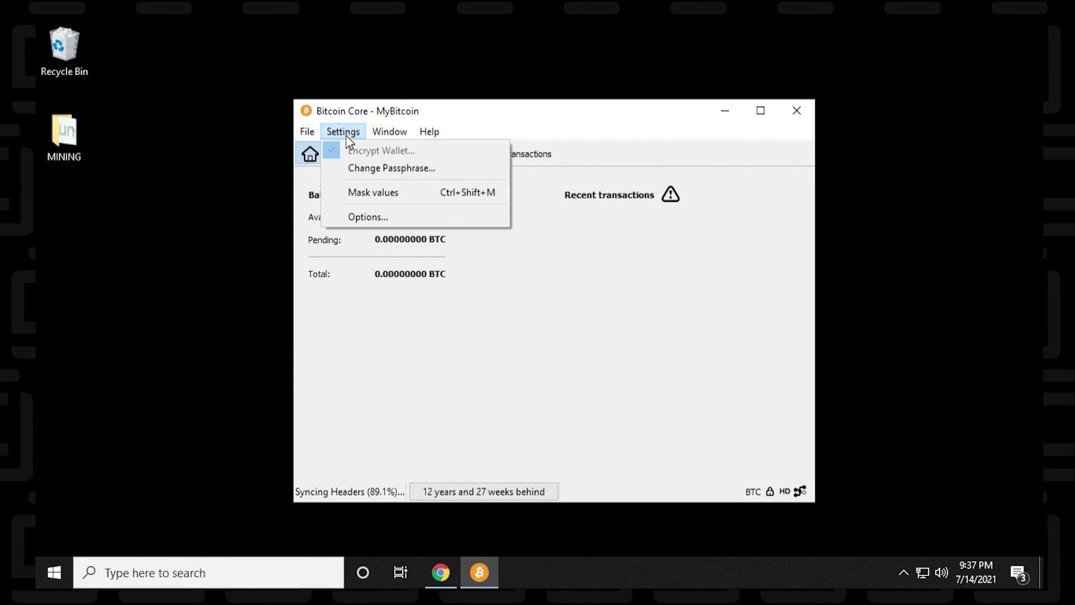
pyautogui.moveTo(386, 137)
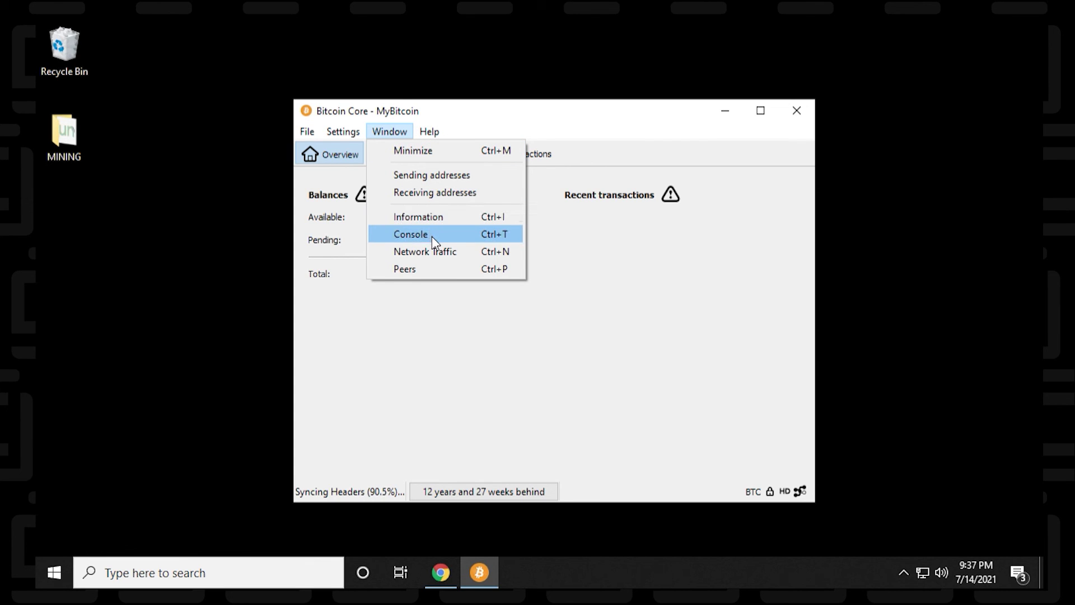
# View the Node window's traffic graph, Peers and Console, ending on Information (v0.21.1, 7 connections)
pyautogui.click(464, 259)
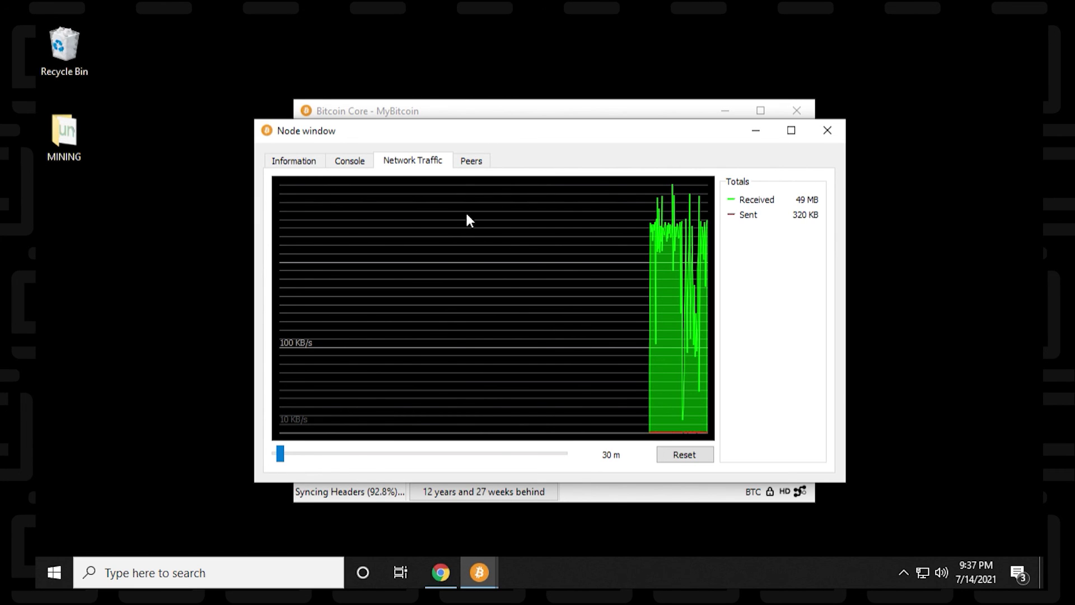
pyautogui.click(472, 163)
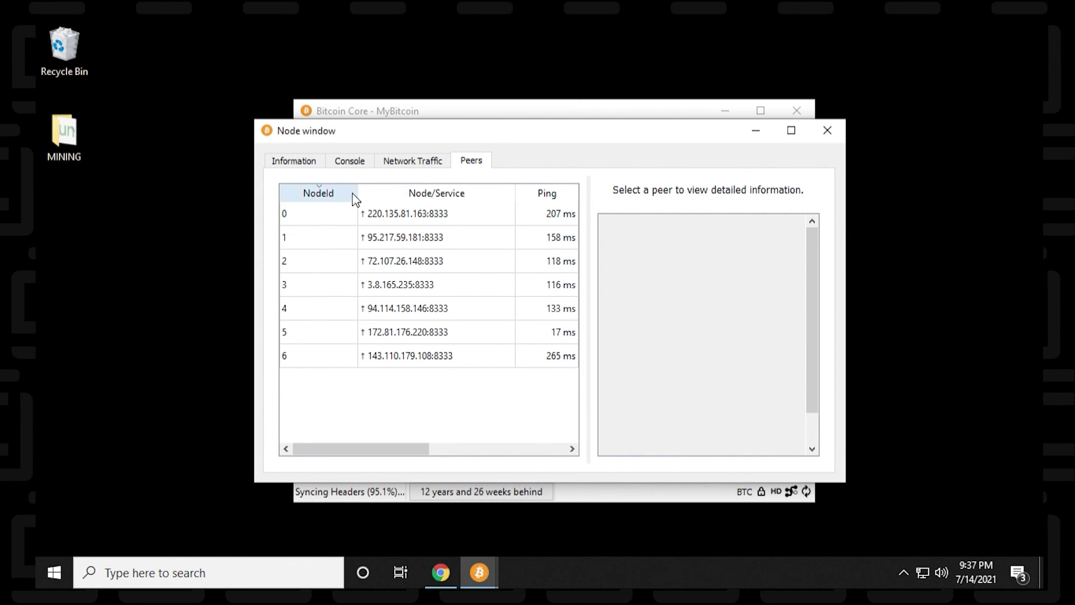
pyautogui.click(349, 161)
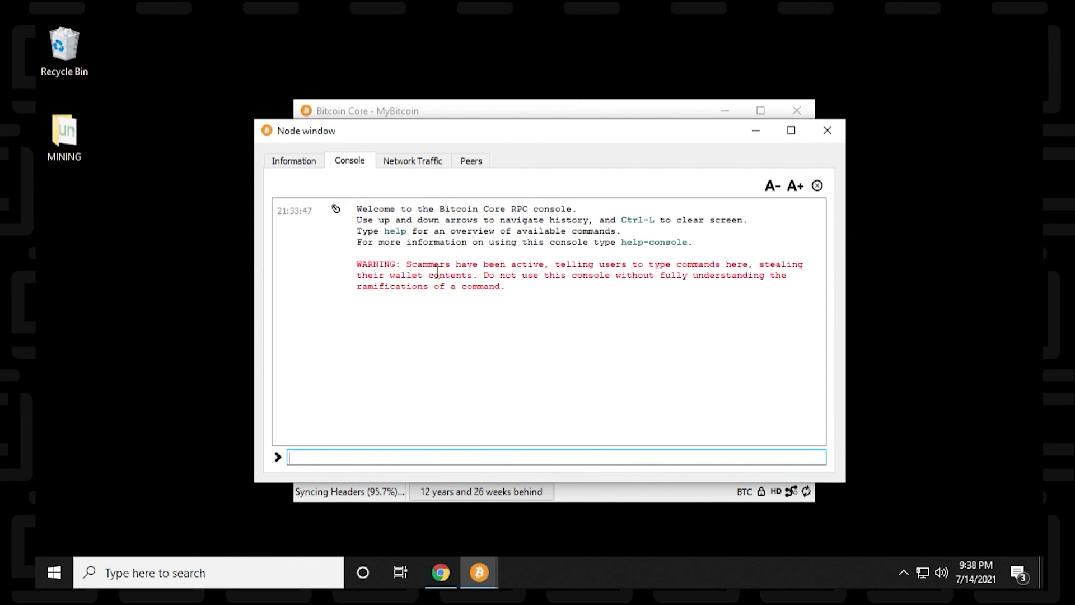
pyautogui.click(307, 164)
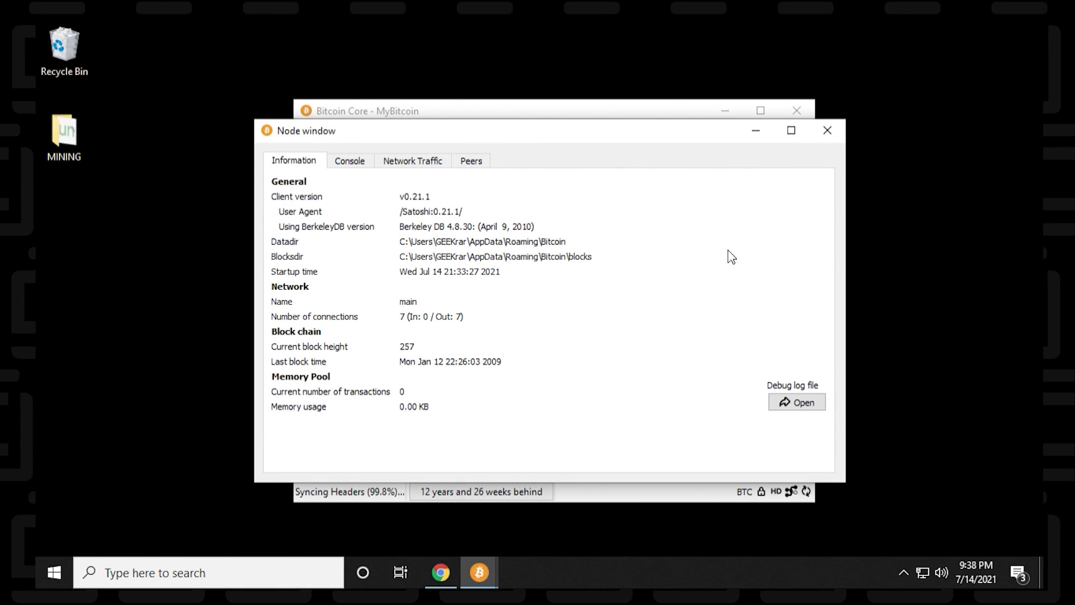
# Close the Node window to return to the MyBitcoin wallet Overview
pyautogui.click(829, 132)
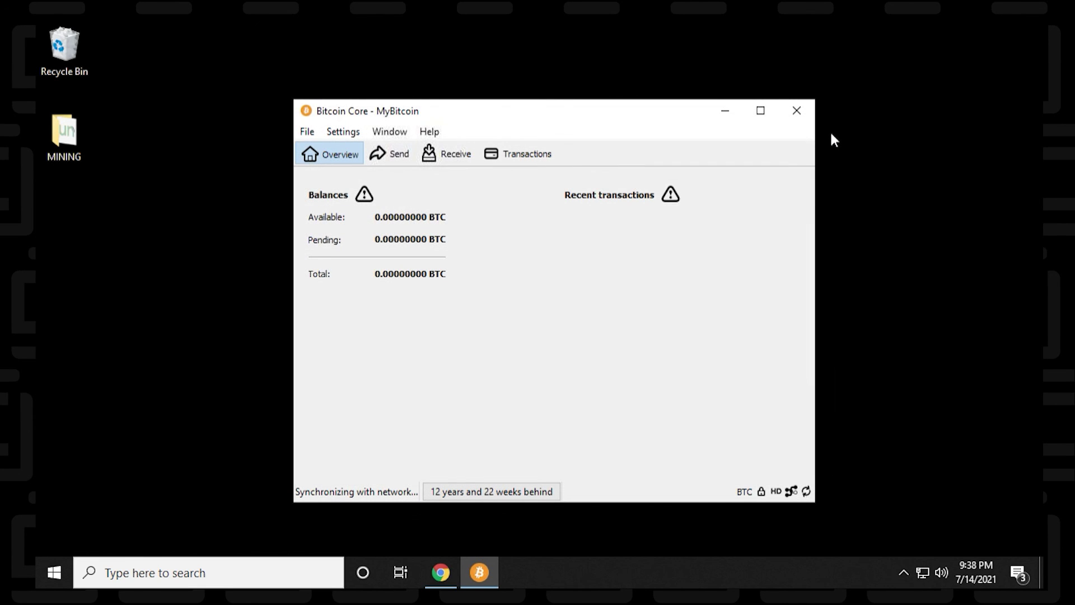